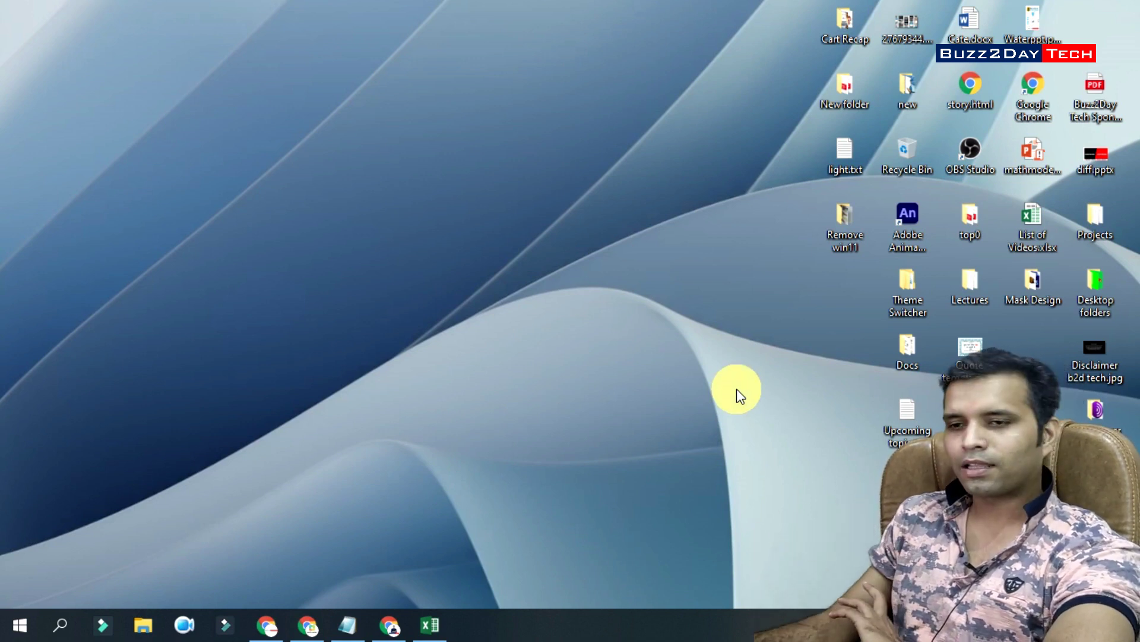
# - Walk through the calculator's labels, the B1 birth date and the age result in B3
pyautogui.click(432, 624)
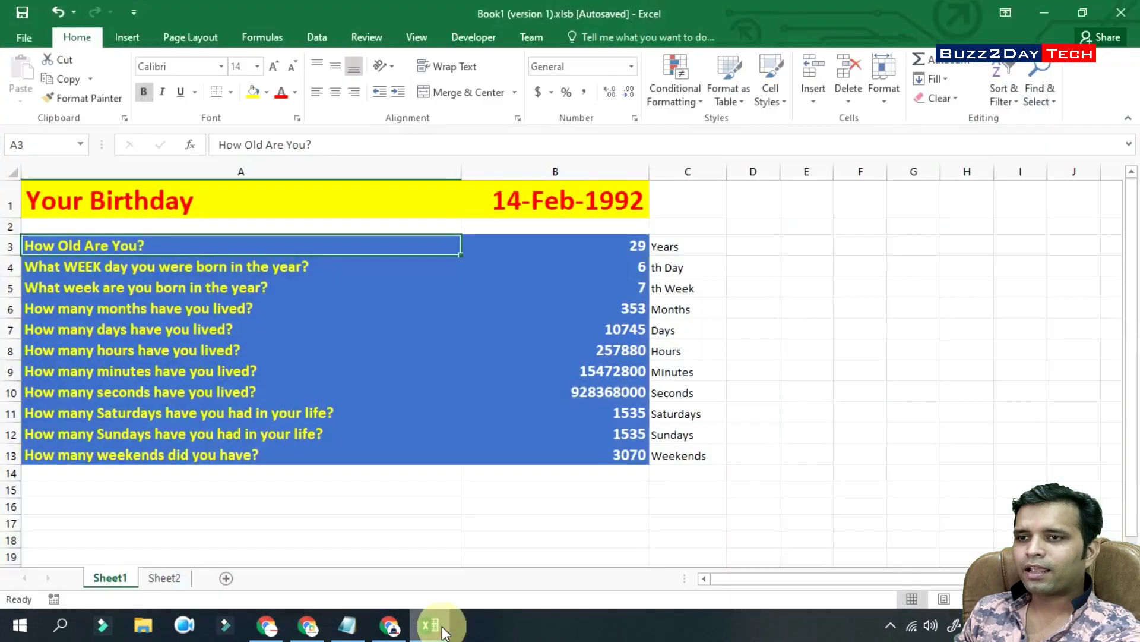
pyautogui.click(611, 206)
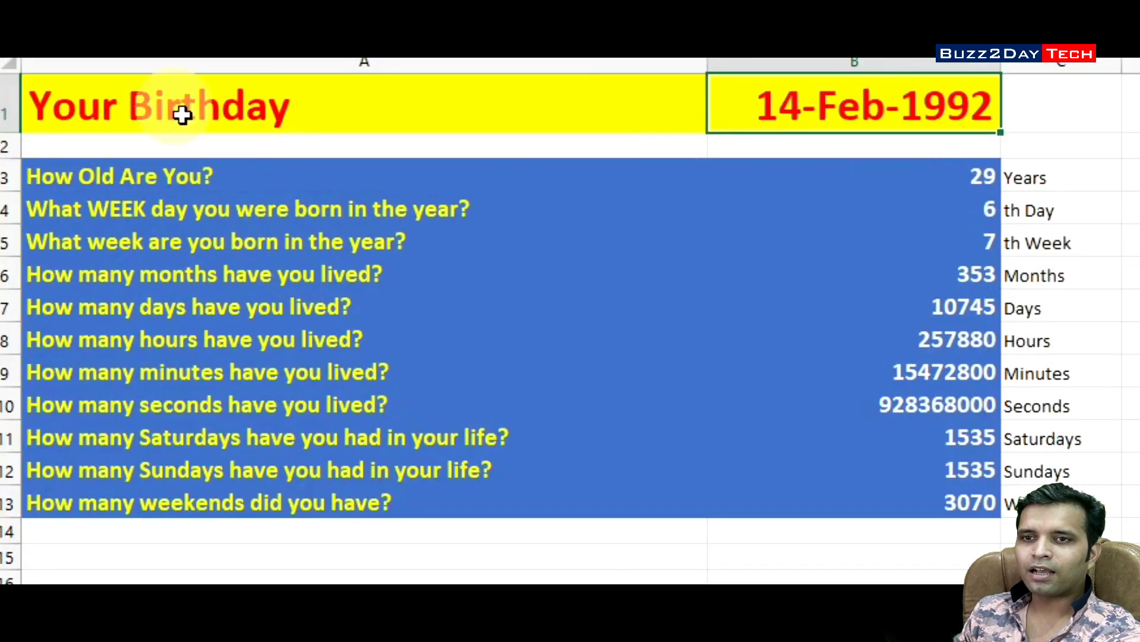
pyautogui.click(190, 209)
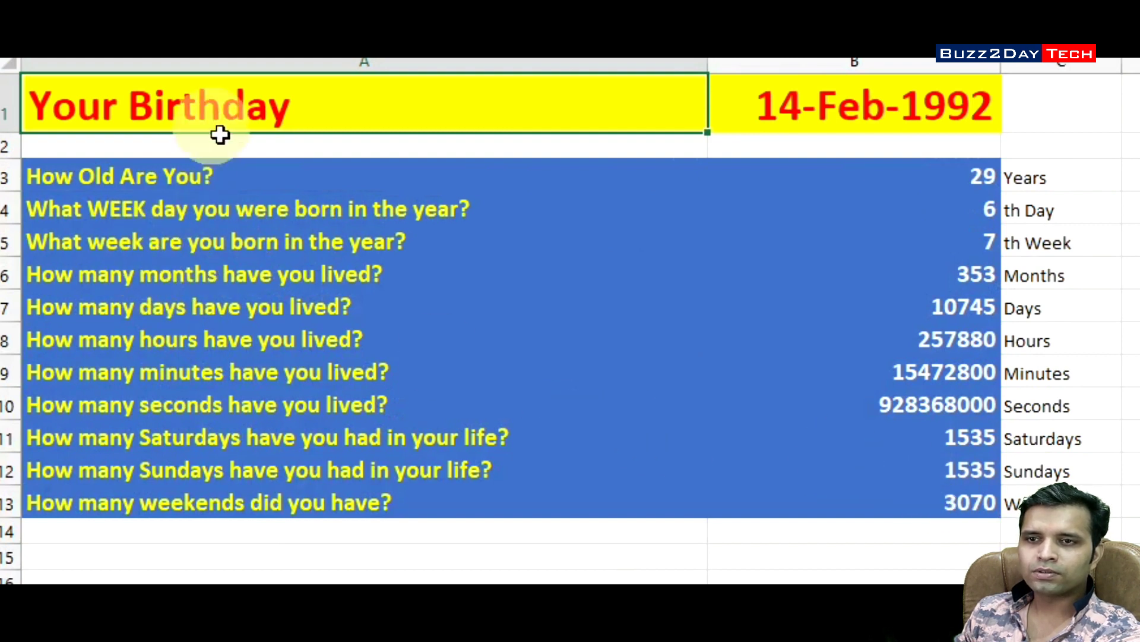
pyautogui.click(173, 185)
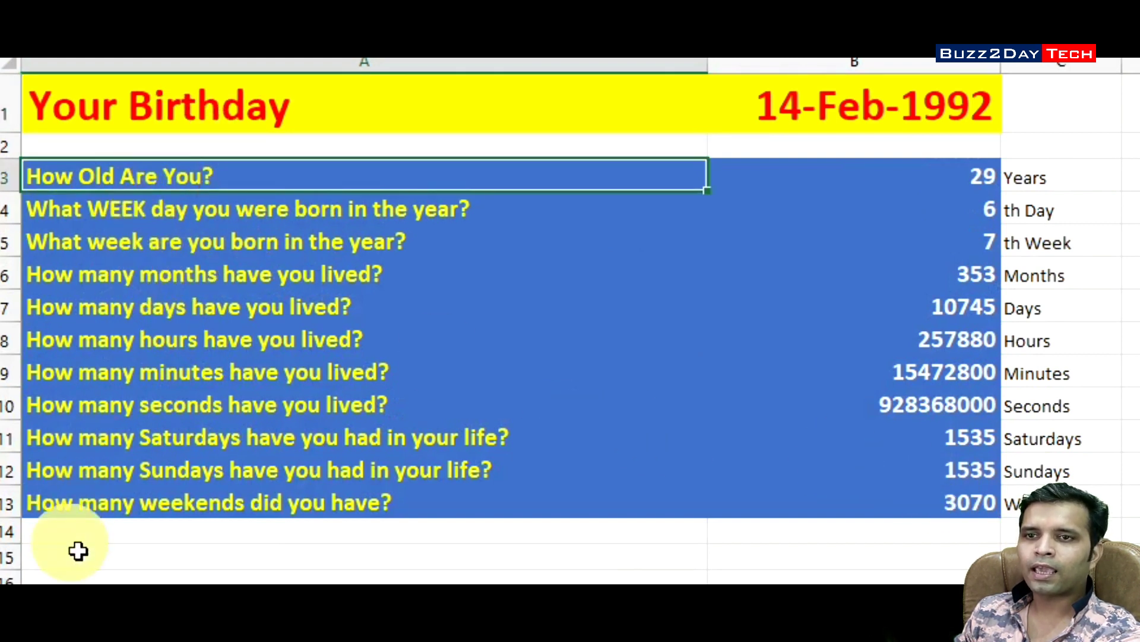
pyautogui.click(169, 121)
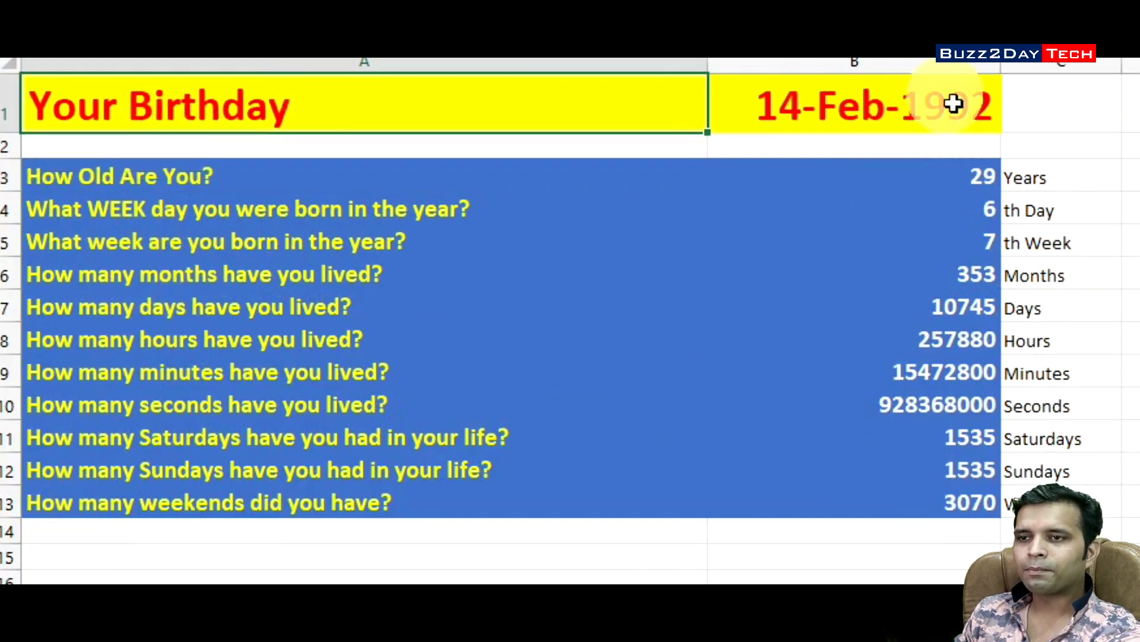
pyautogui.click(885, 108)
pyautogui.click(980, 178)
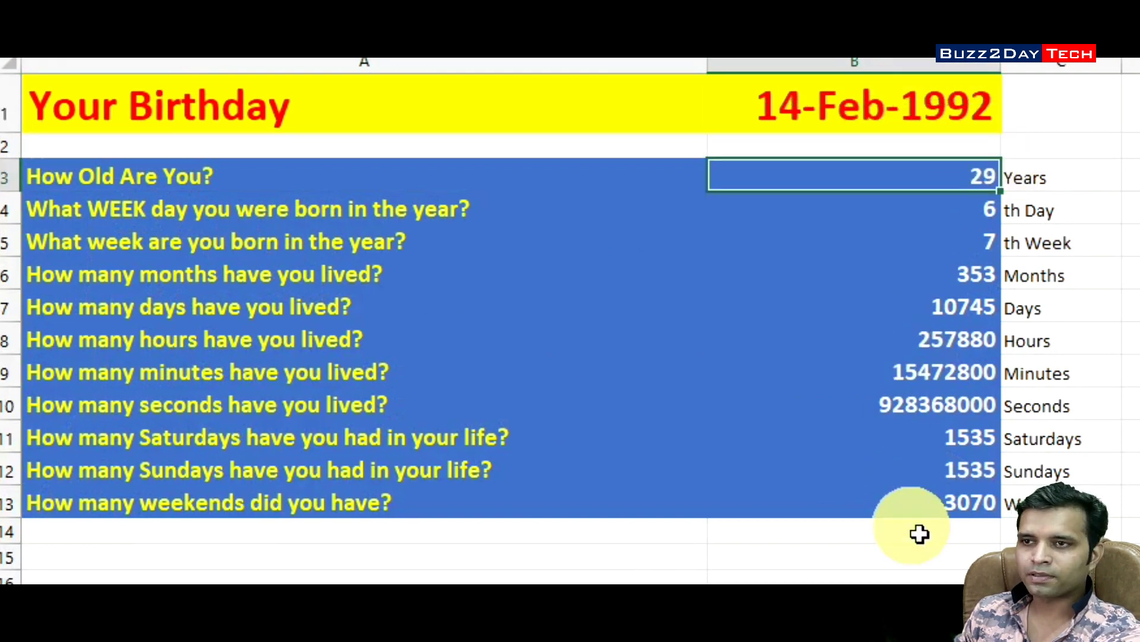
pyautogui.click(905, 102)
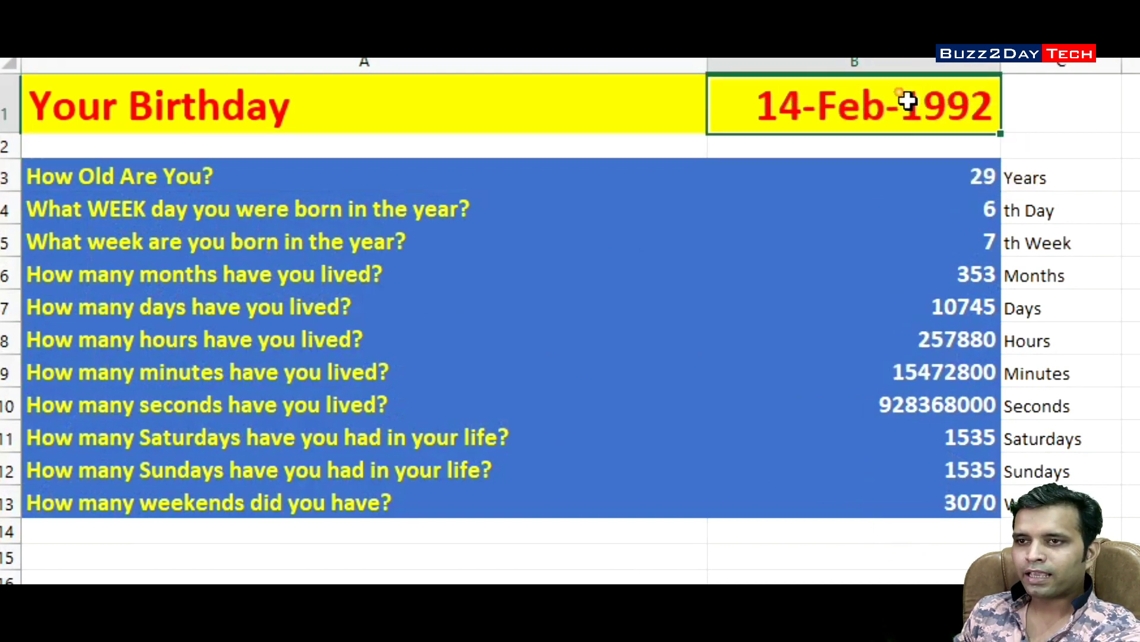
# - Change the B1 birth date to 15-Jul-1996 (month 7, day 15, year 1996)
pyautogui.doubleClick(814, 110)
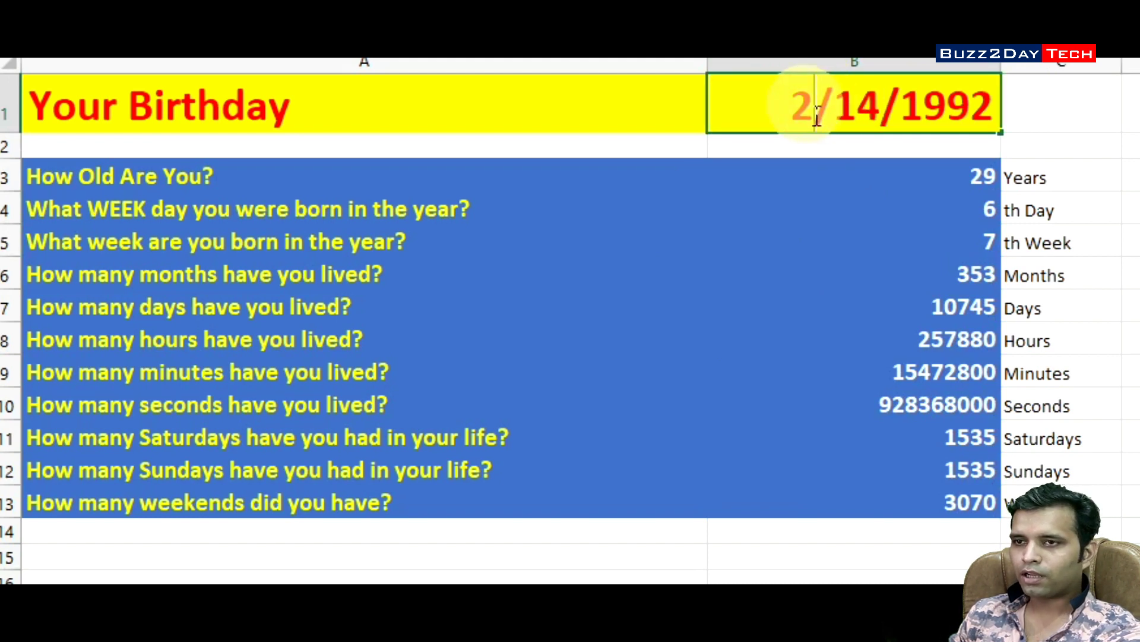
pyautogui.doubleClick(811, 113)
pyautogui.write('7')
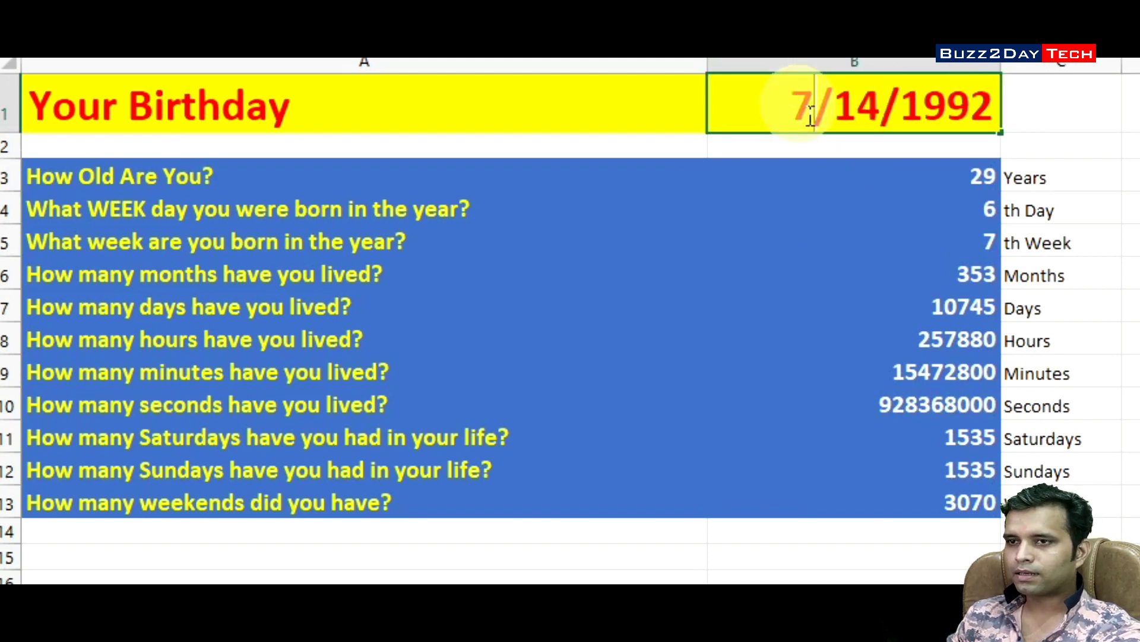
pyautogui.moveTo(848, 126); pyautogui.dragTo(877, 132)
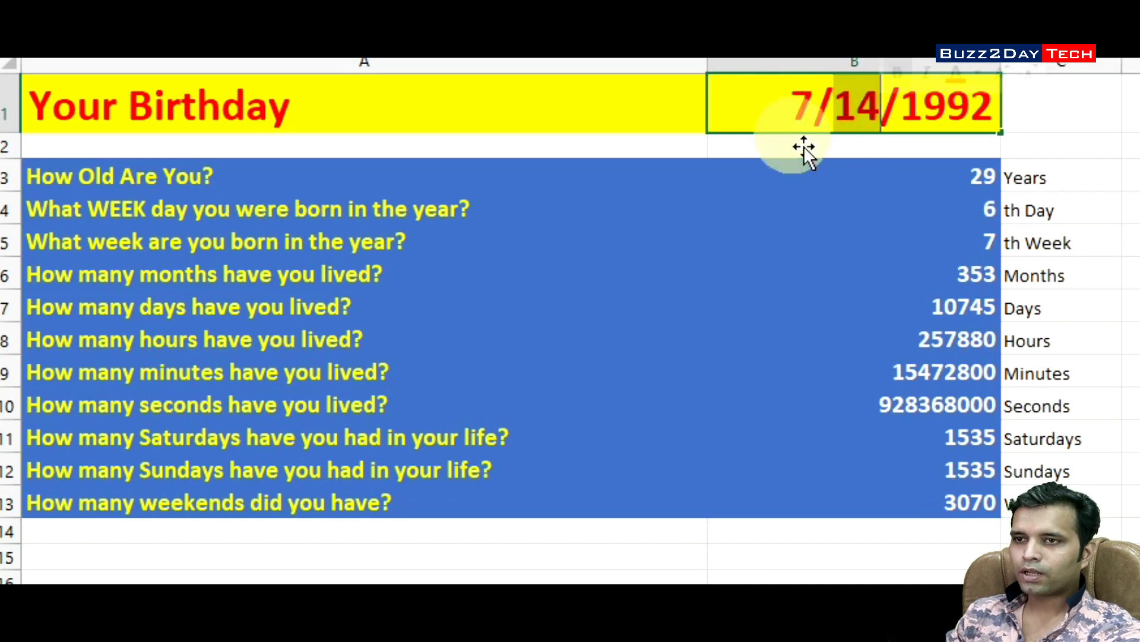
pyautogui.write('15')
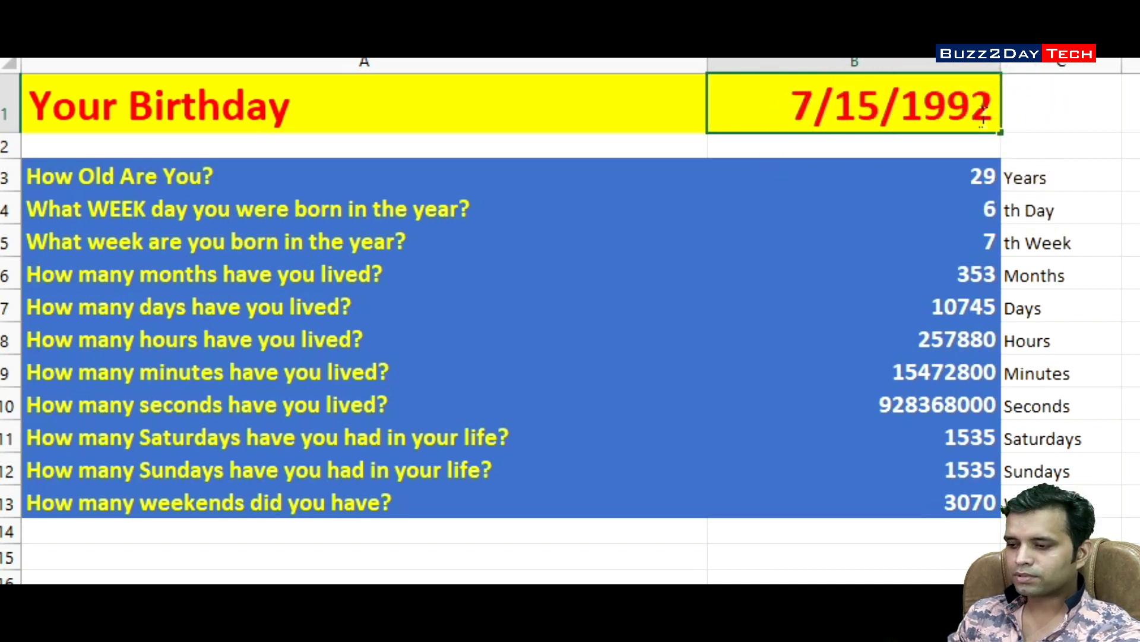
pyautogui.moveTo(1000, 126); pyautogui.dragTo(977, 122)
pyautogui.write('6')
pyautogui.press('Return')
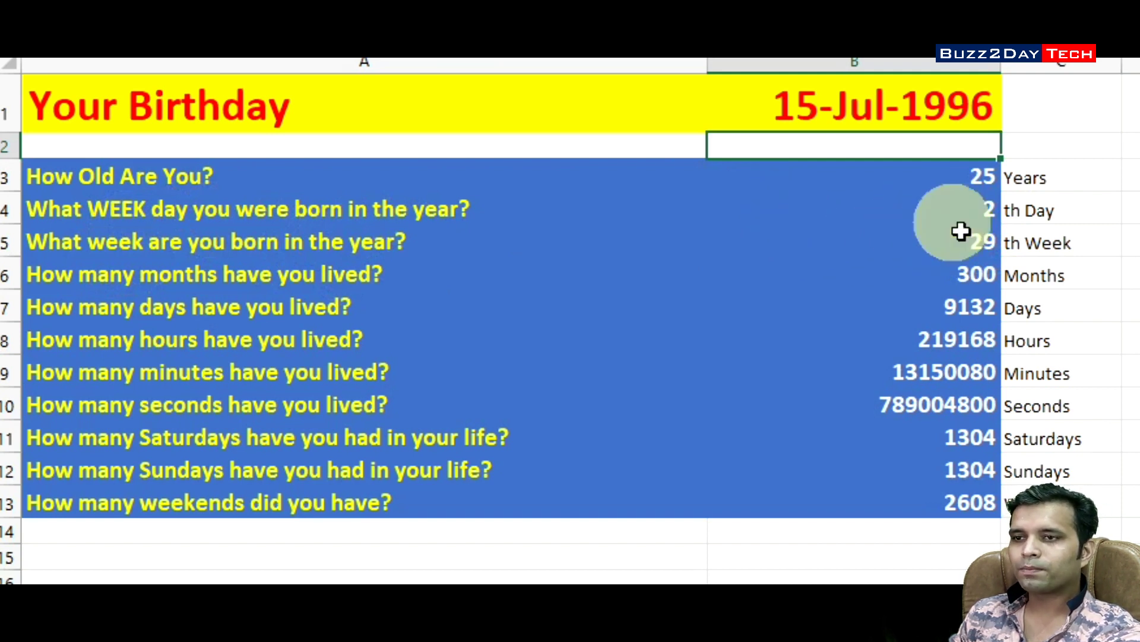
# - Inspect the recalculated weekday (B4), week number (B5), Sundays (B12) and weekends (B13) results
pyautogui.click(965, 220)
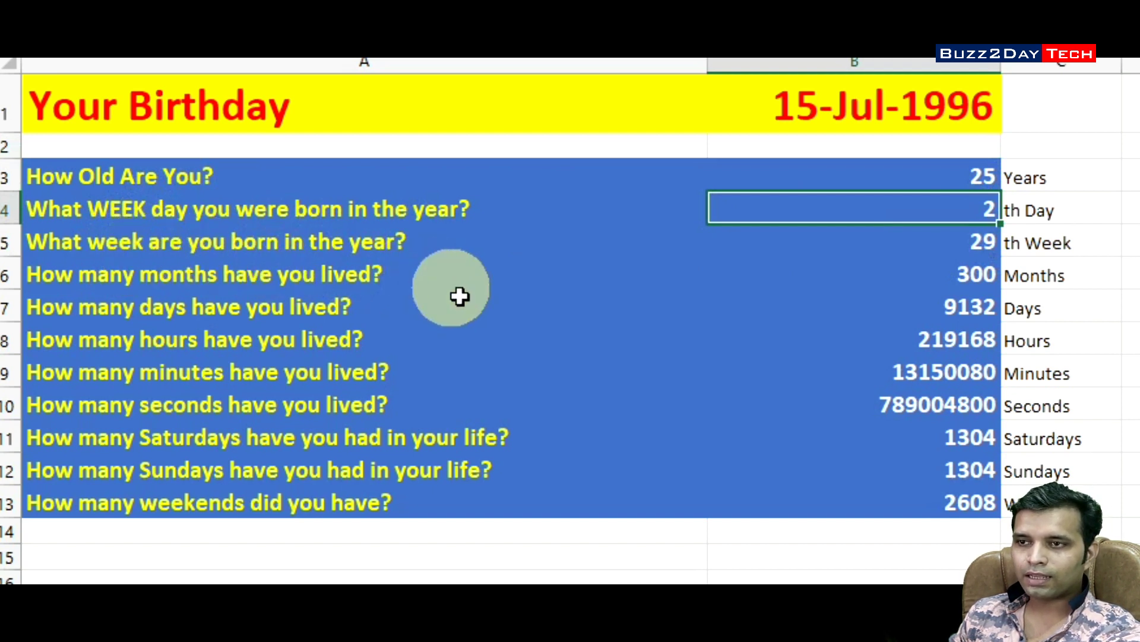
pyautogui.click(973, 244)
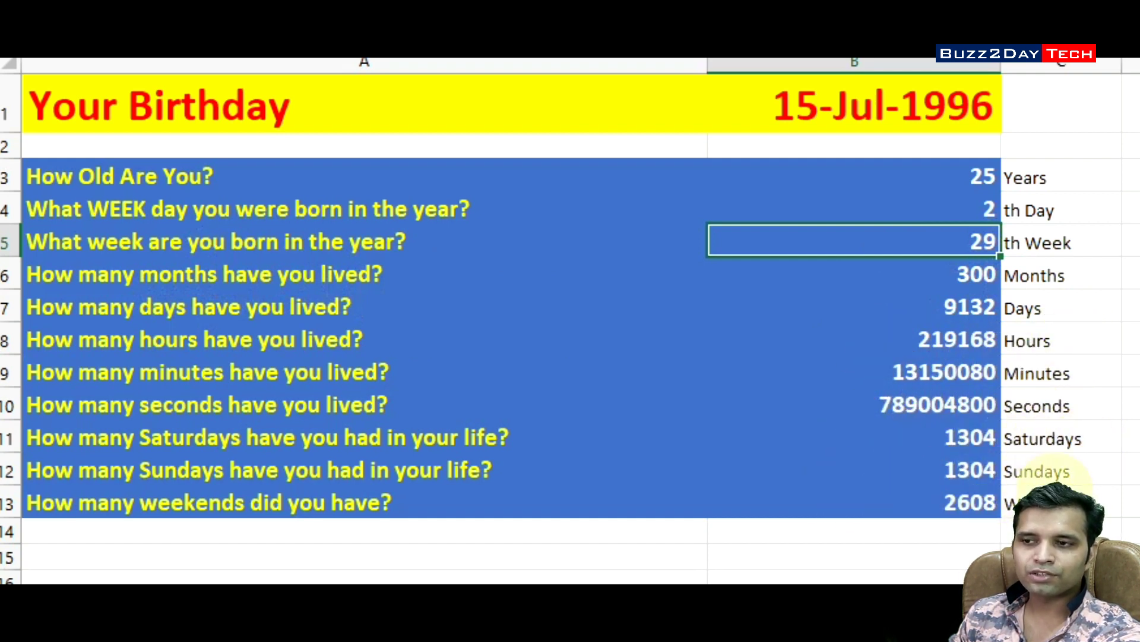
pyautogui.click(983, 511)
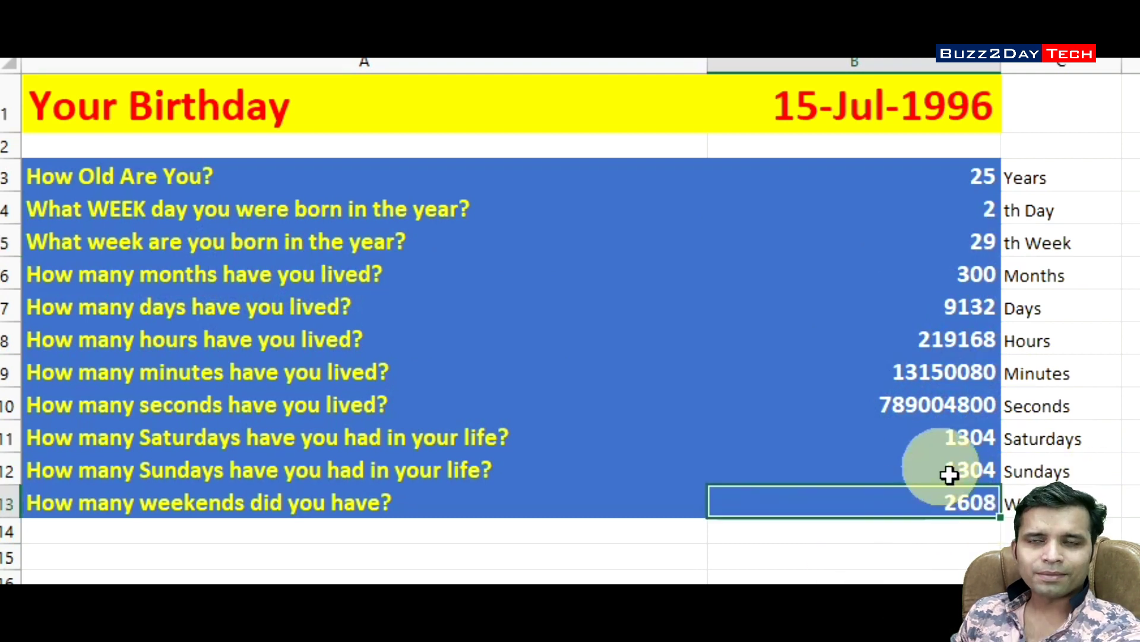
pyautogui.click(949, 474)
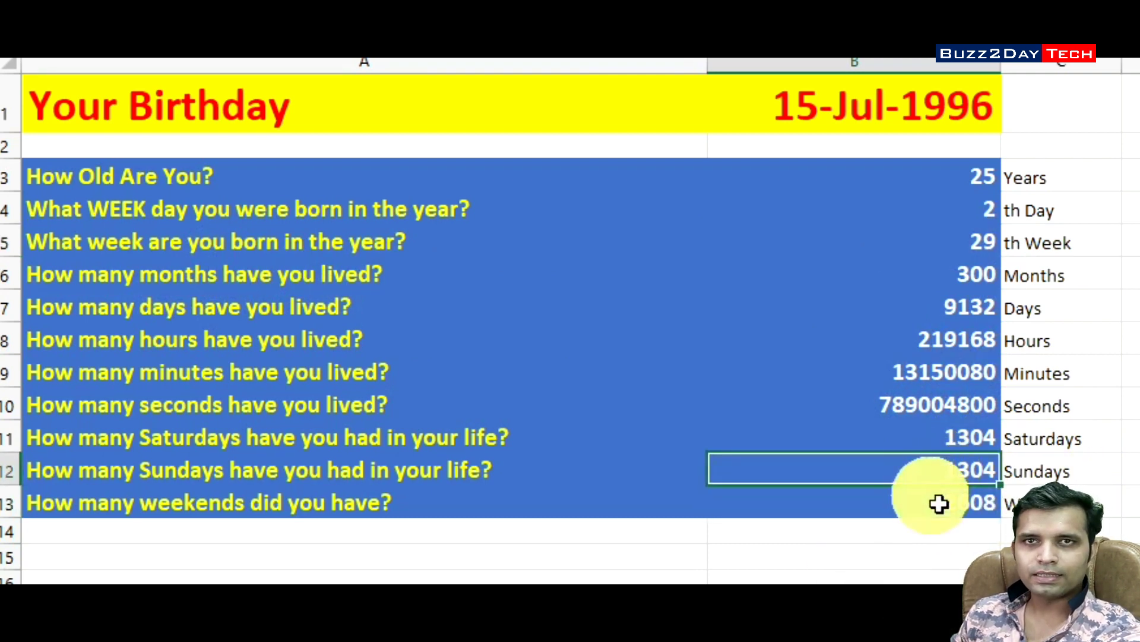
pyautogui.click(973, 507)
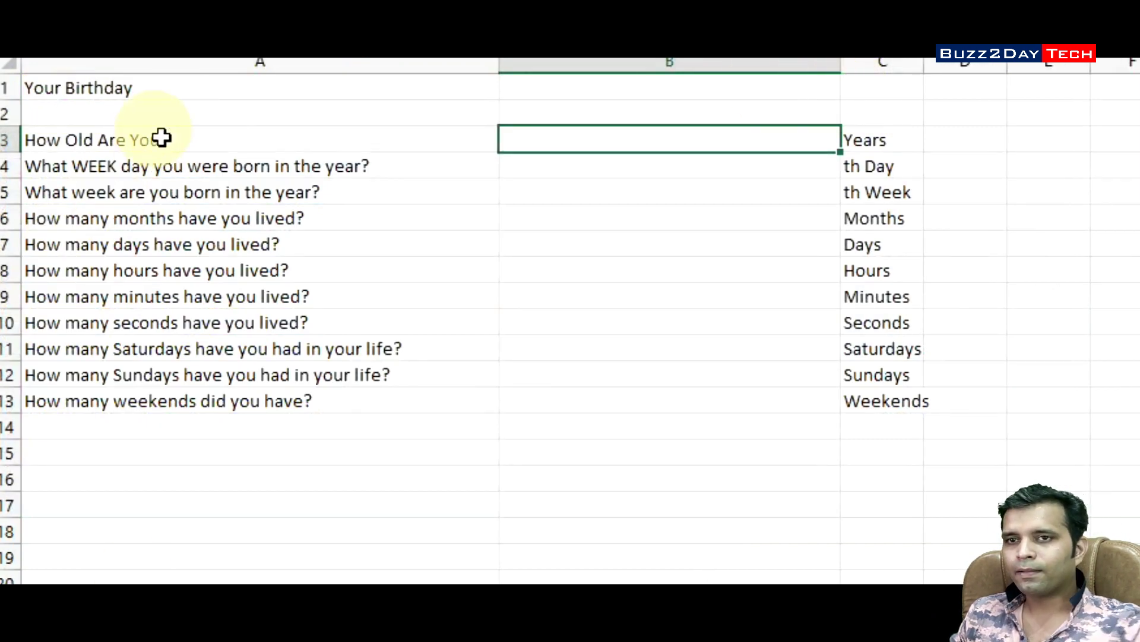
# - Set the Your Birthday title in A1 to font size 22
pyautogui.click(208, 95)
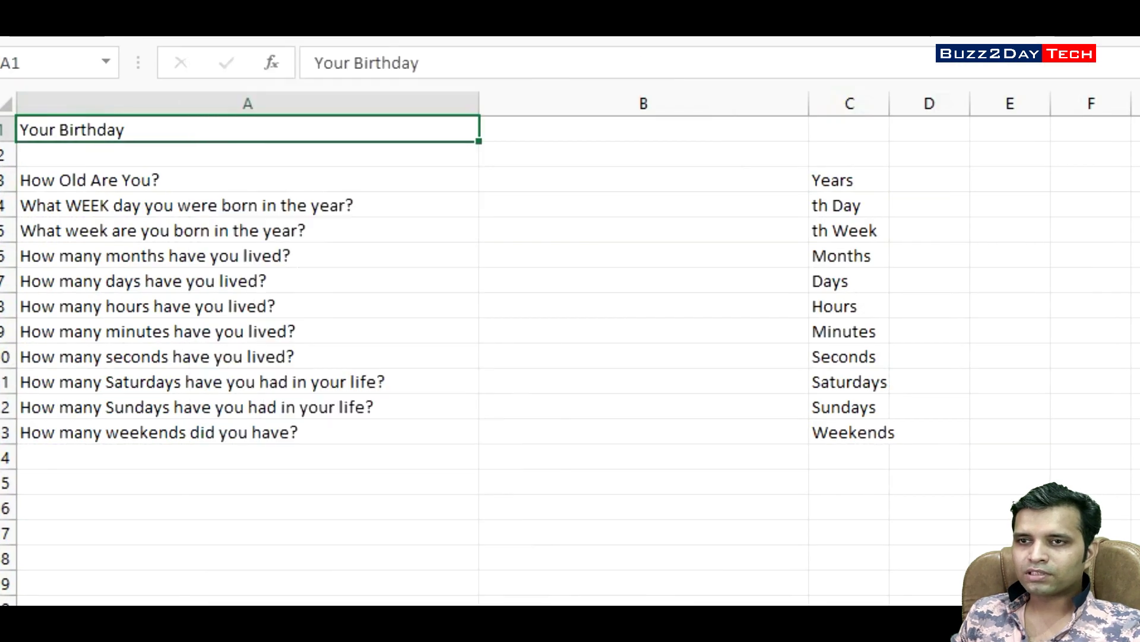
pyautogui.click(372, 37)
pyautogui.click(343, 189)
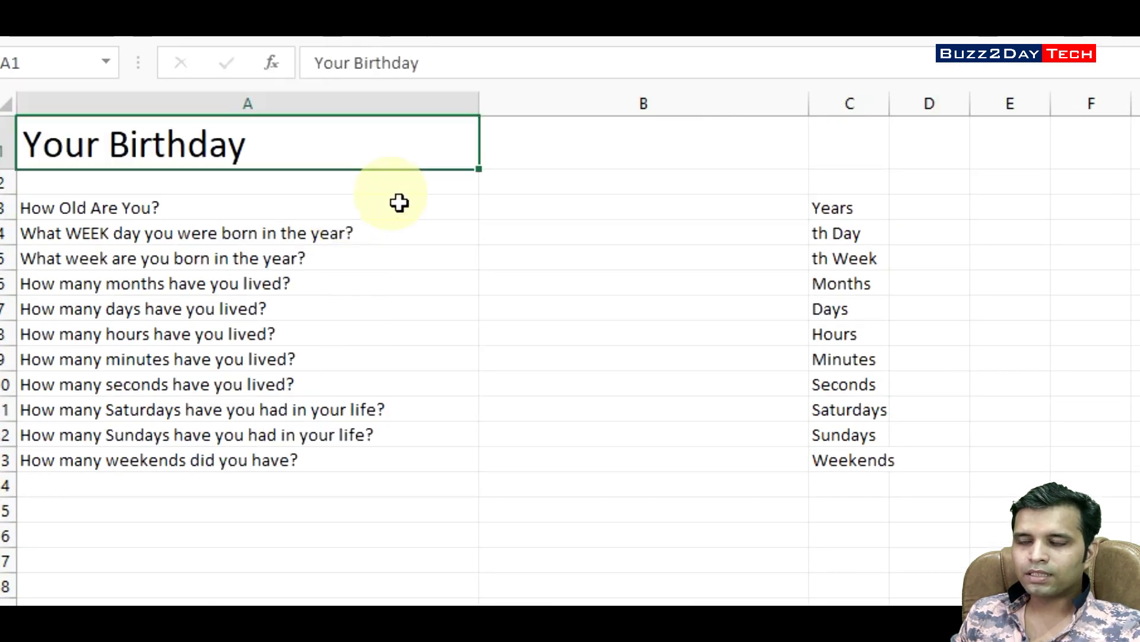
# - Give B1 the 14-Mar-2012 date format through Format Cells, ready for the birthday
pyautogui.click(635, 154)
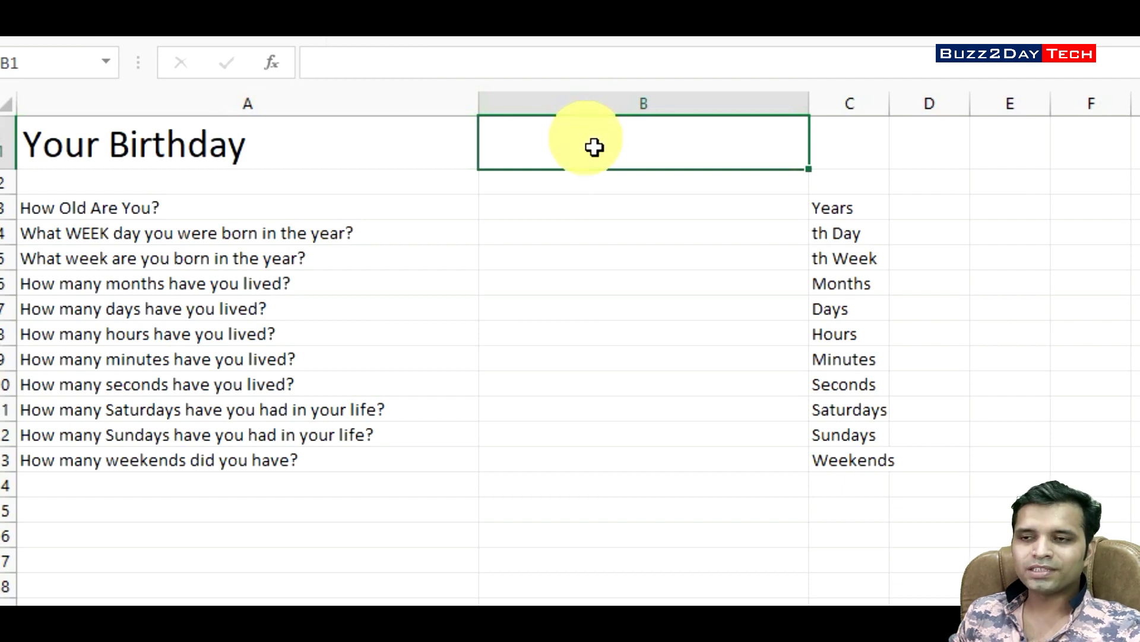
pyautogui.rightClick(594, 146)
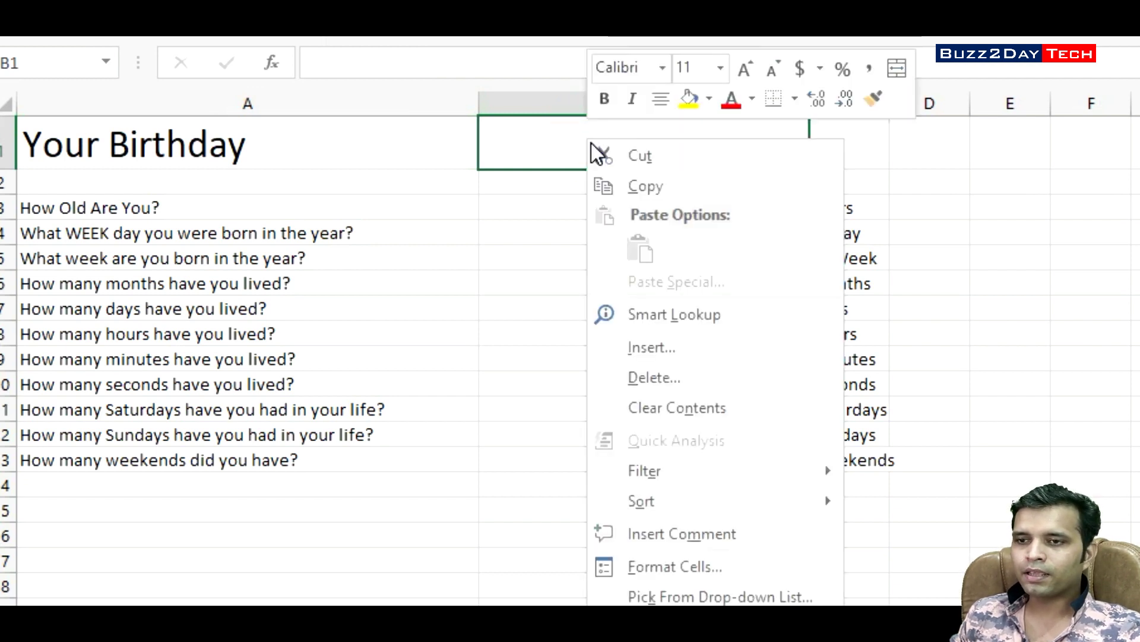
pyautogui.click(669, 568)
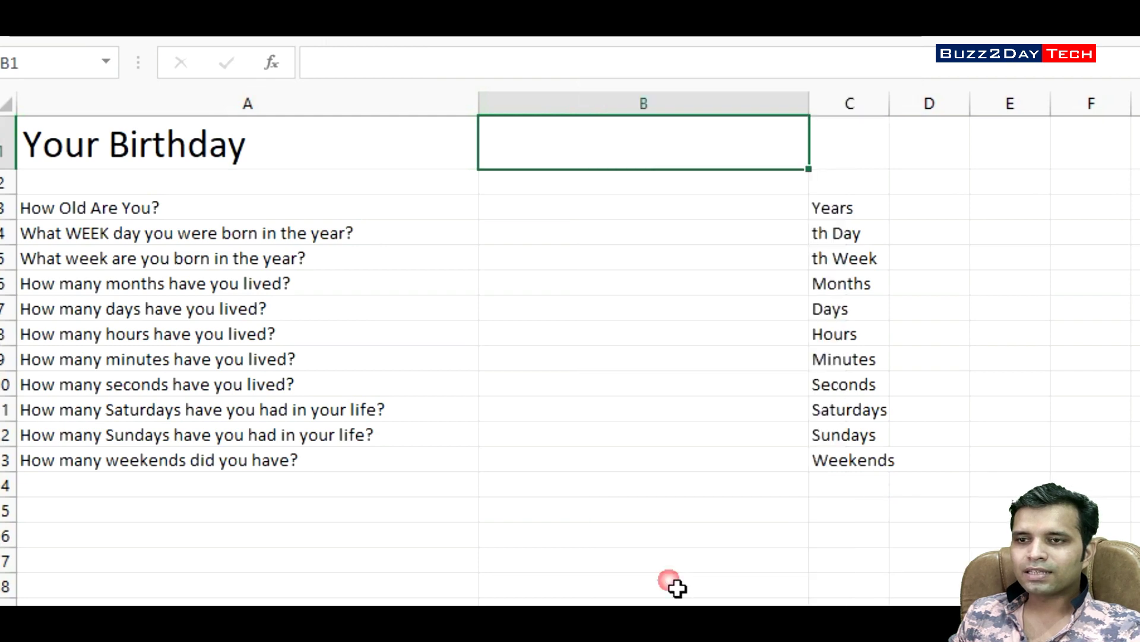
pyautogui.click(370, 363)
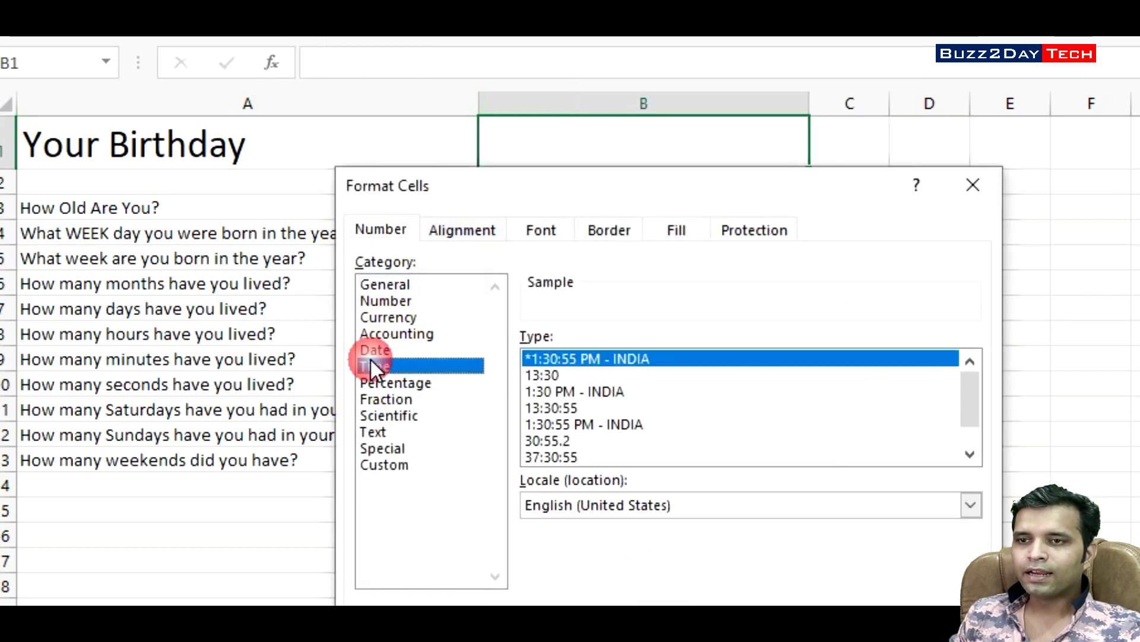
pyautogui.click(373, 346)
pyautogui.moveTo(611, 190); pyautogui.dragTo(611, 112)
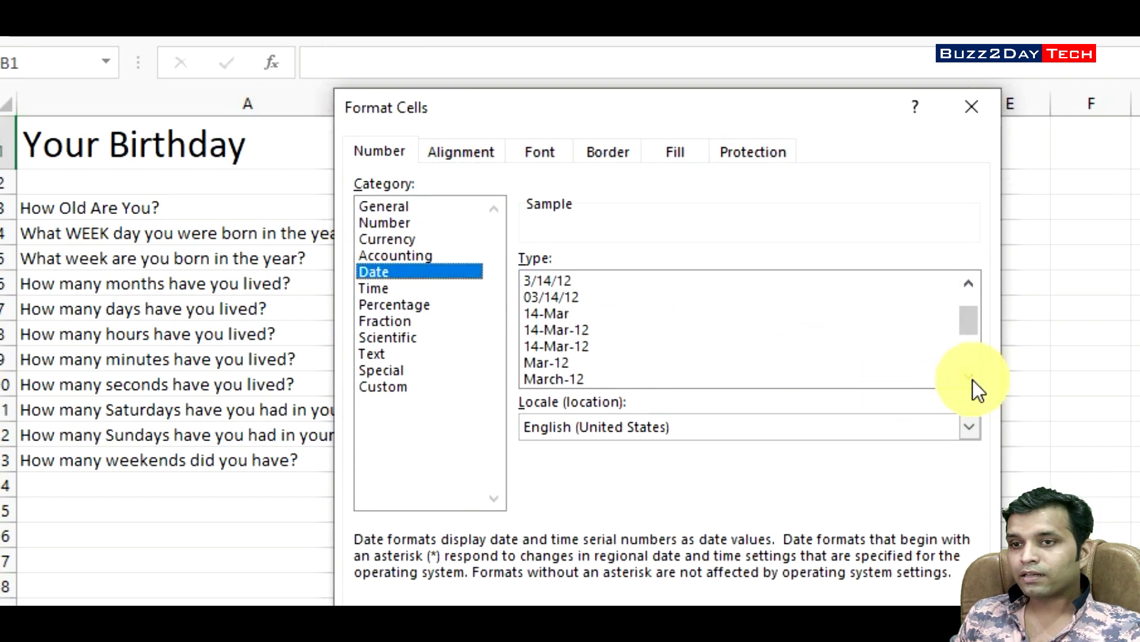
pyautogui.click(970, 376)
pyautogui.click(970, 376)
pyautogui.click(970, 377)
pyautogui.click(969, 377)
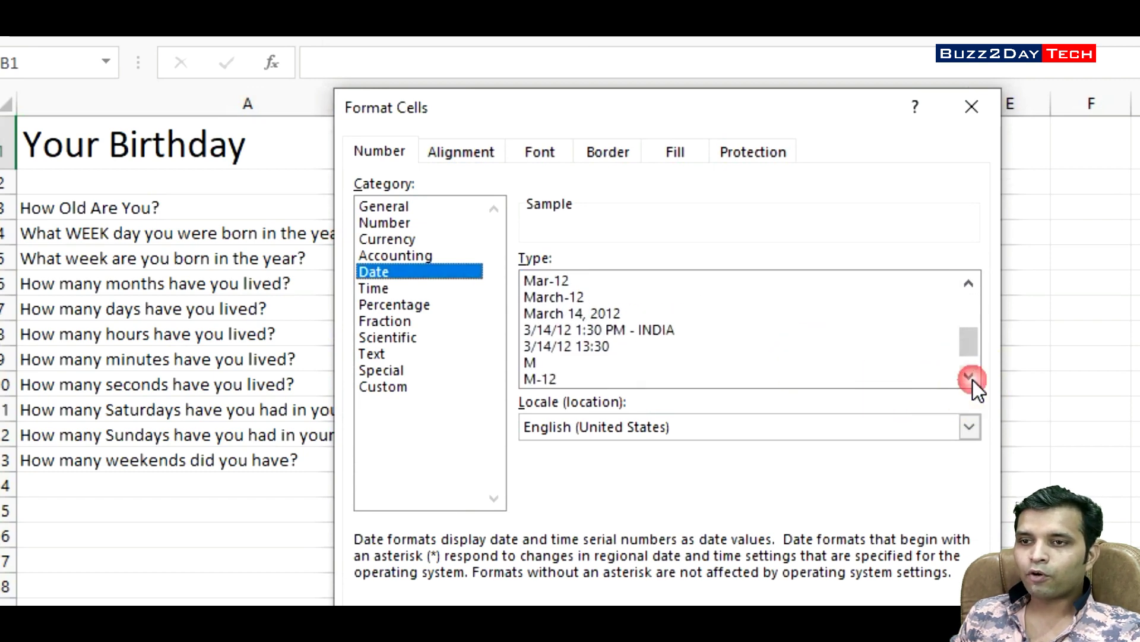
pyautogui.click(969, 377)
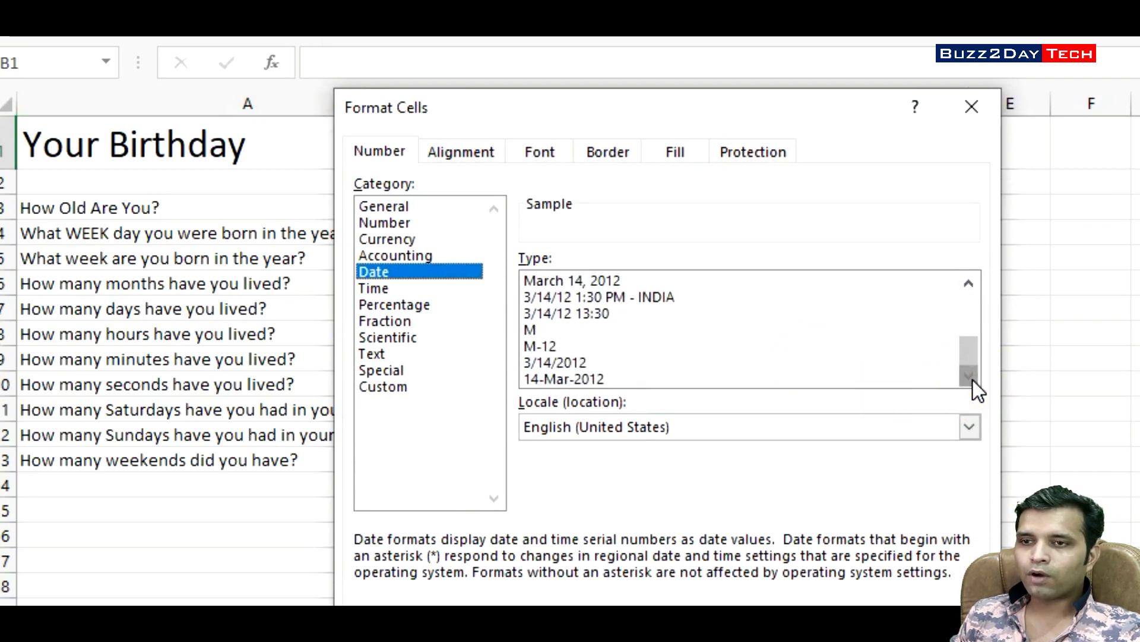
pyautogui.click(557, 380)
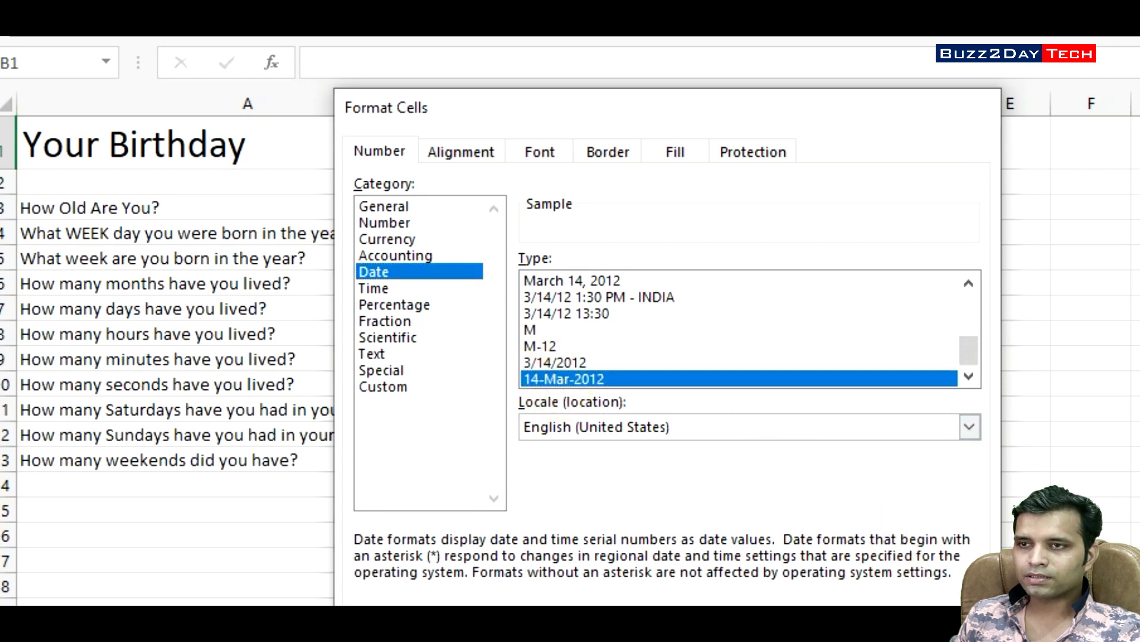
pyautogui.press('Return')
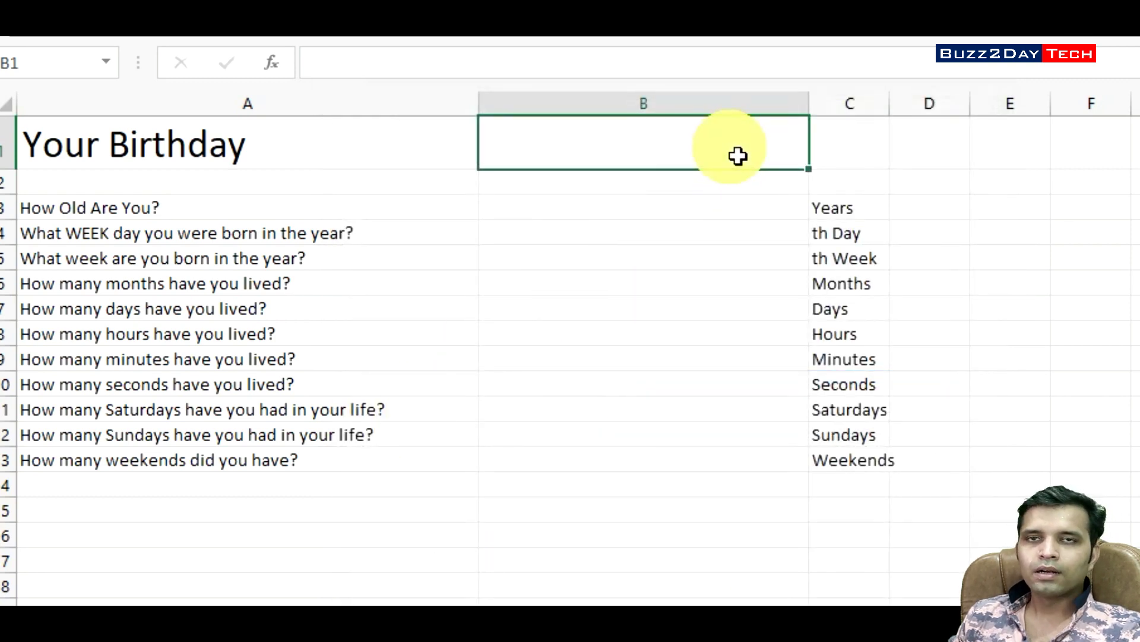
pyautogui.doubleClick(758, 131)
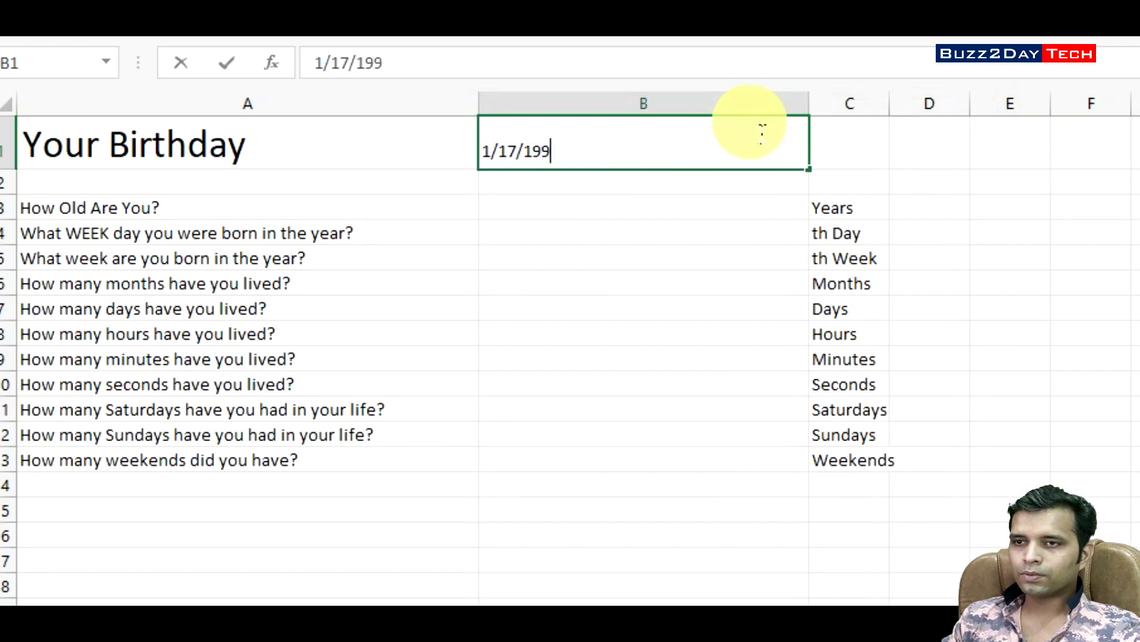
# - Enter the birth date 17-Jan-1990 in B1 and enlarge its font to match the title
pyautogui.press('Return')
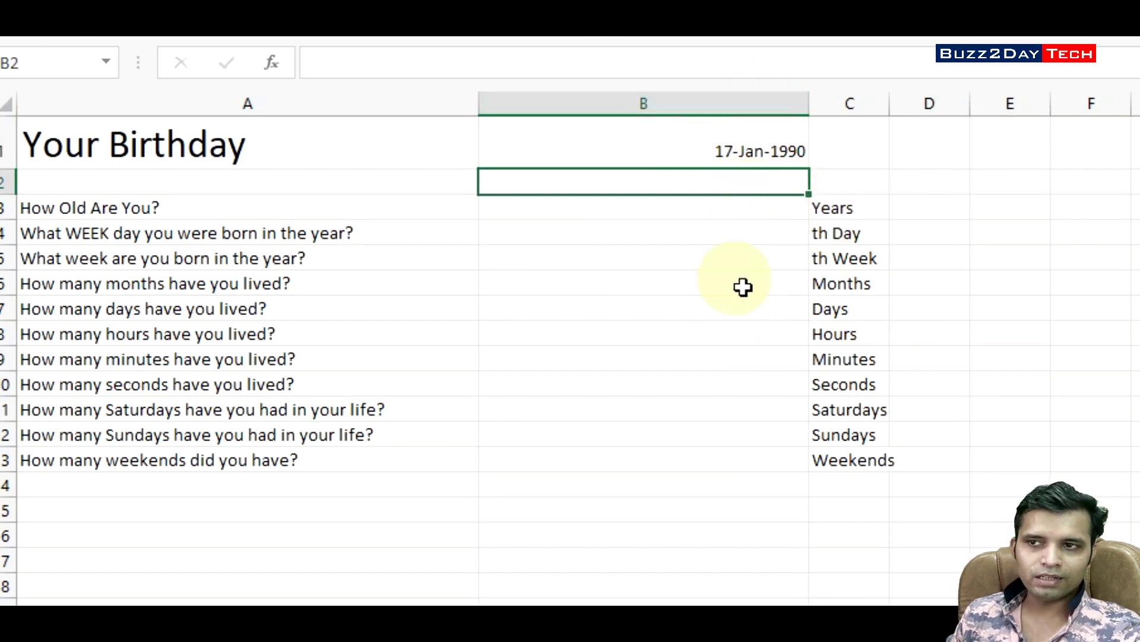
pyautogui.click(505, 203)
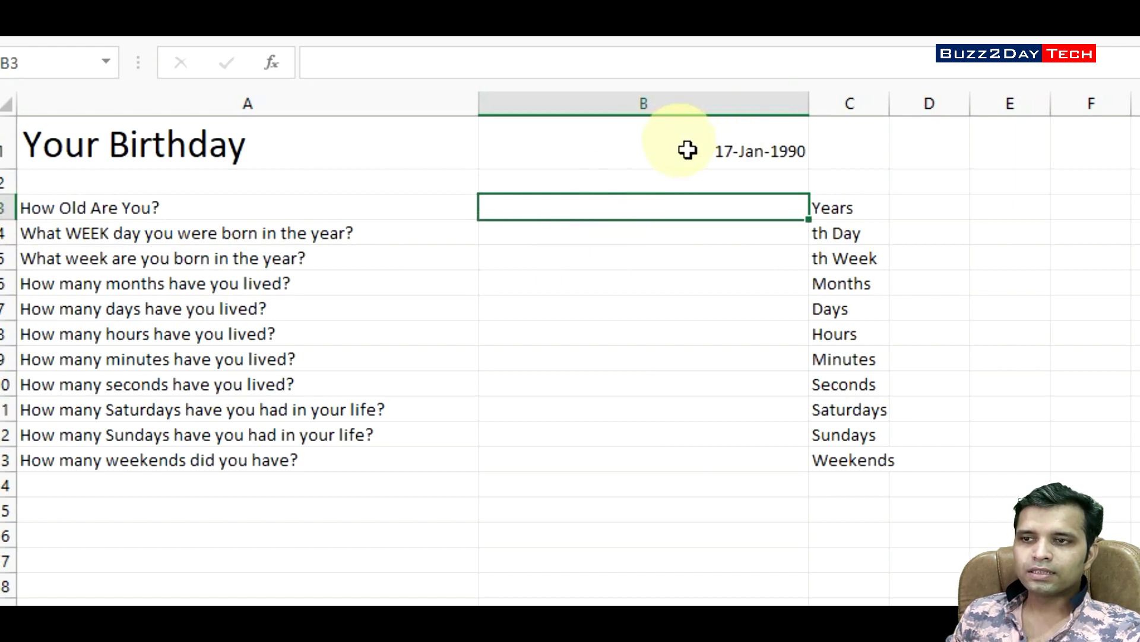
pyautogui.click(720, 151)
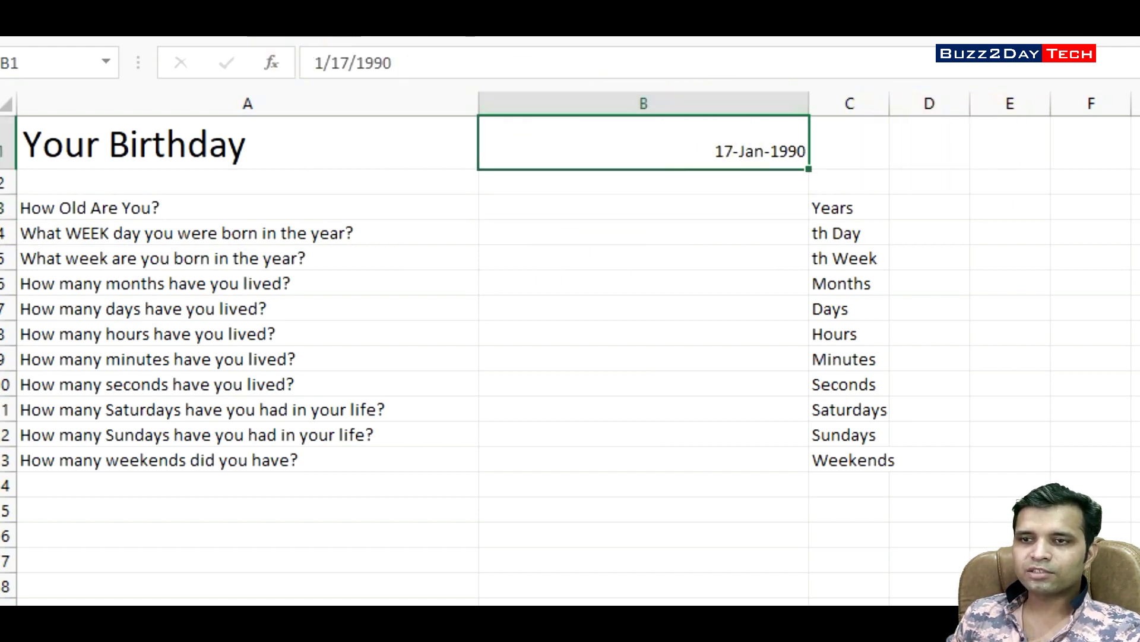
pyautogui.click(338, 228)
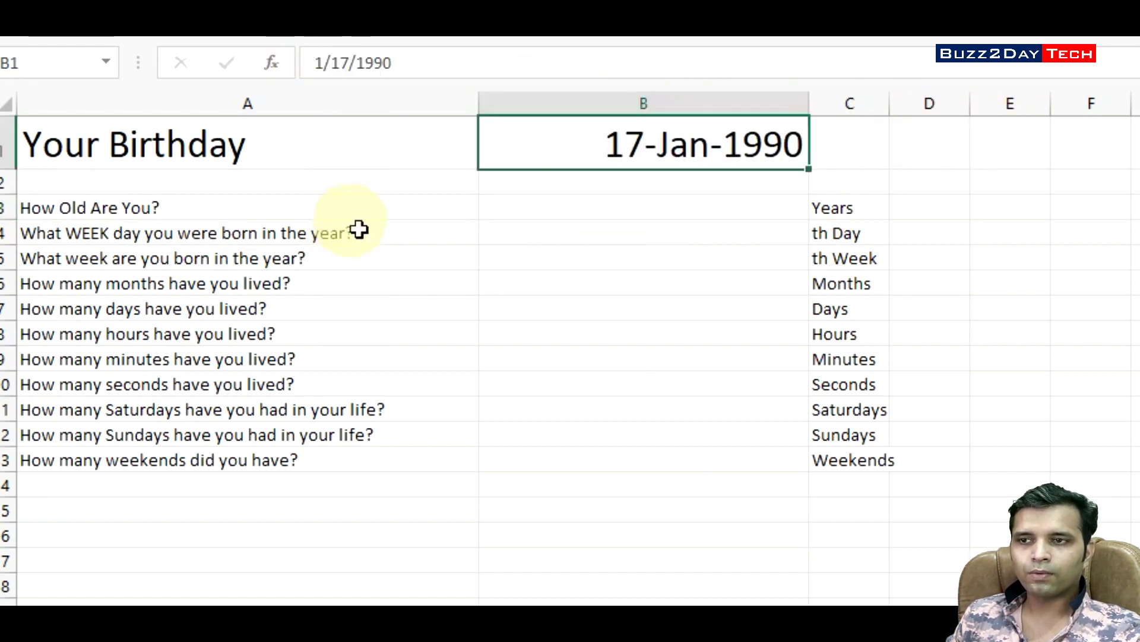
pyautogui.click(668, 214)
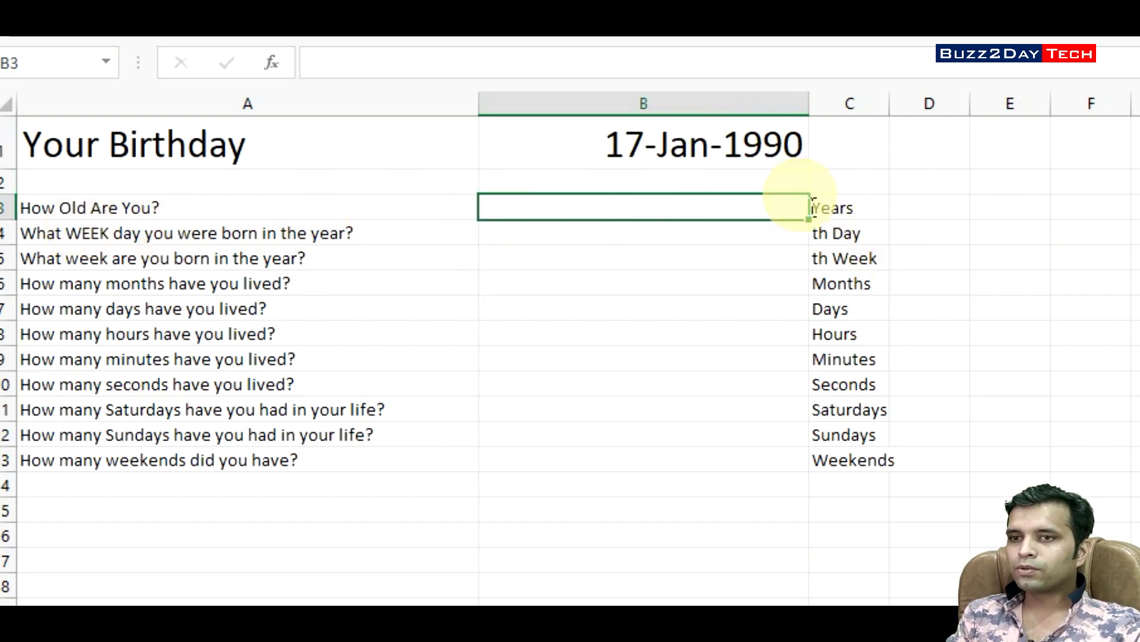
# - Enter =DATEDIF(B1,TODAY(),"Y") in B3 so the age shows 31
pyautogui.write('=DATEDIF')
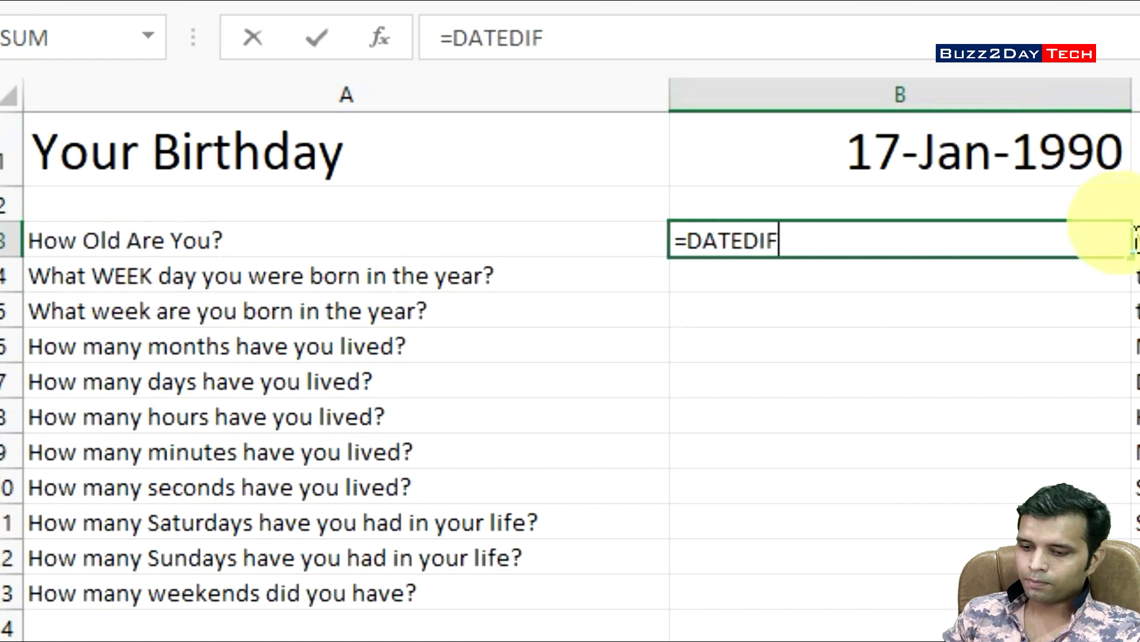
pyautogui.write('(B')
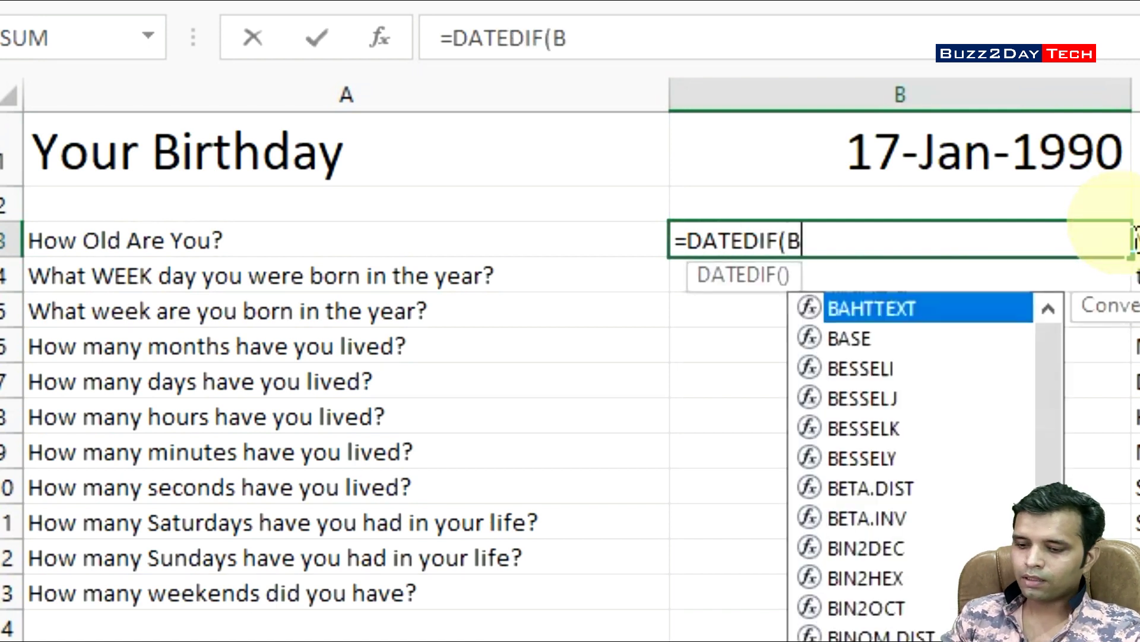
pyautogui.write('1,TO')
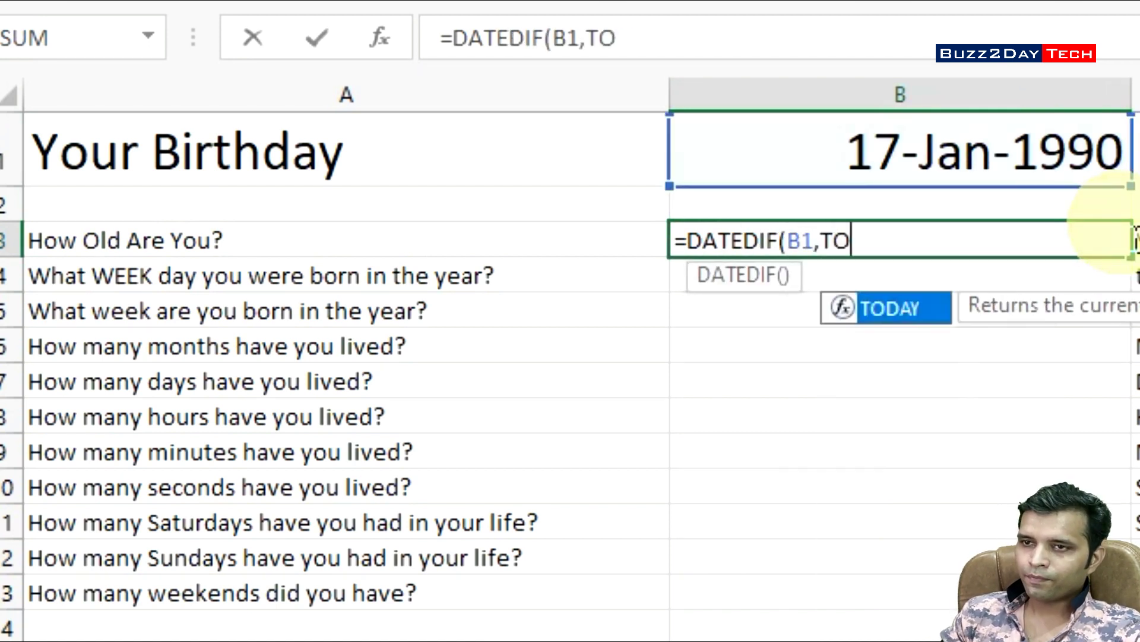
pyautogui.write('DAY(')
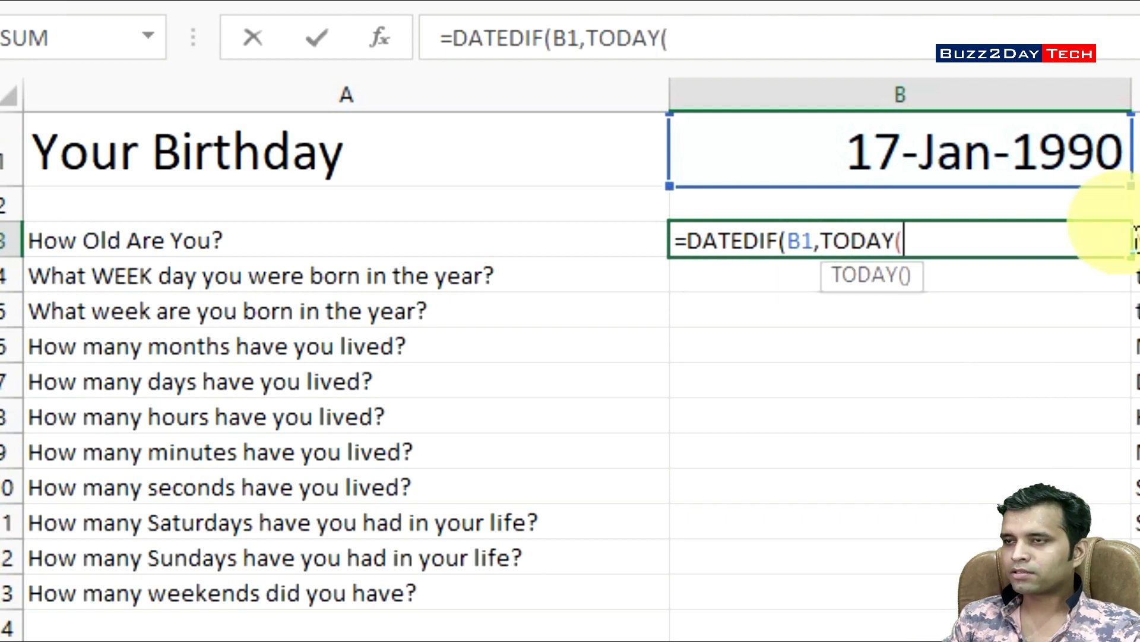
pyautogui.write('),"Y')
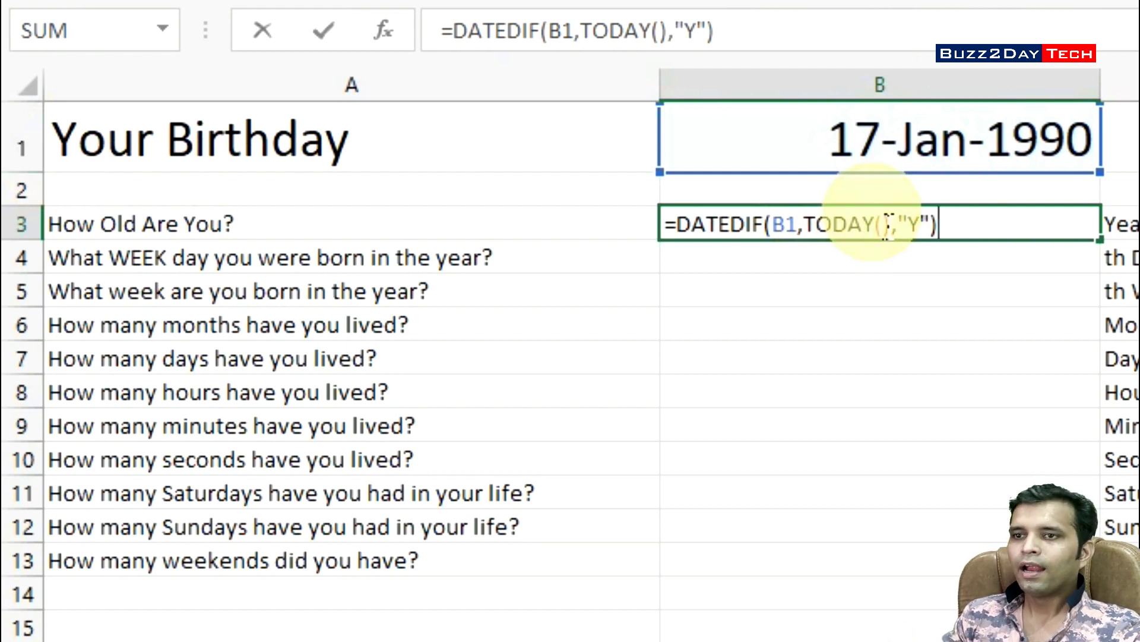
pyautogui.press('Return')
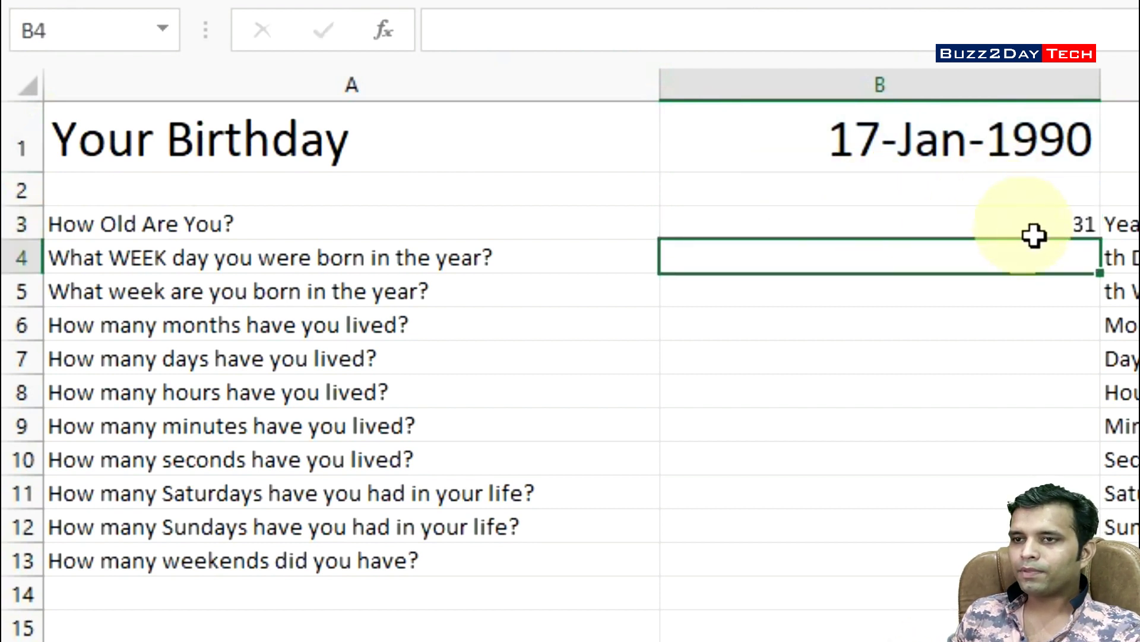
pyautogui.click(1035, 236)
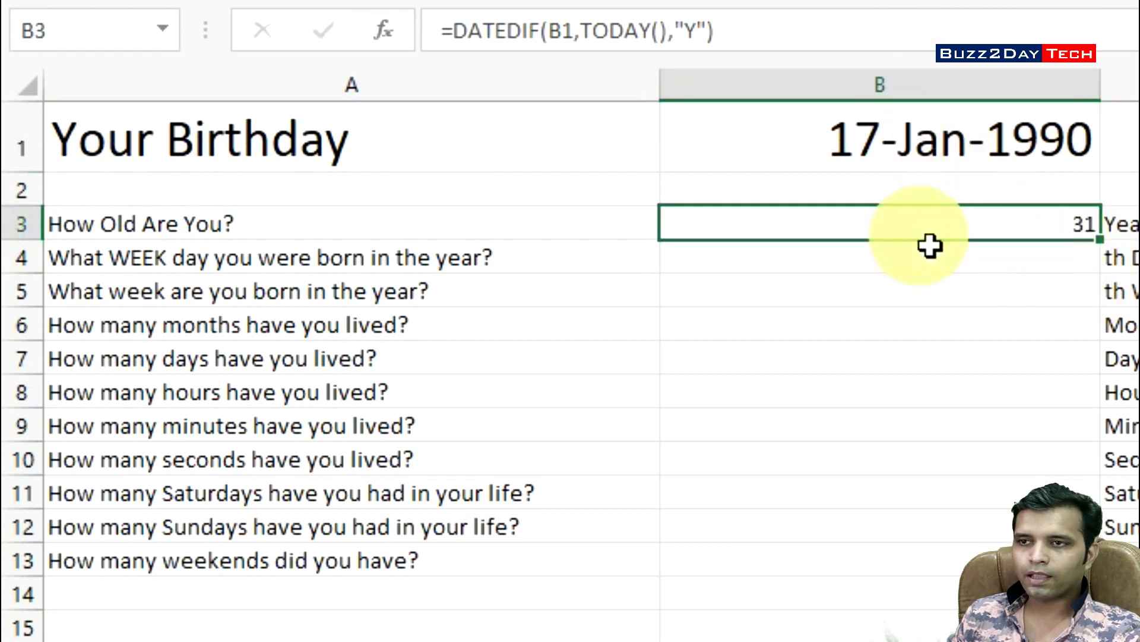
# - Select the unit labels in C3:C13, then type =WEEKDAY(B1) into B4
pyautogui.moveTo(1132, 225); pyautogui.dragTo(1045, 481)
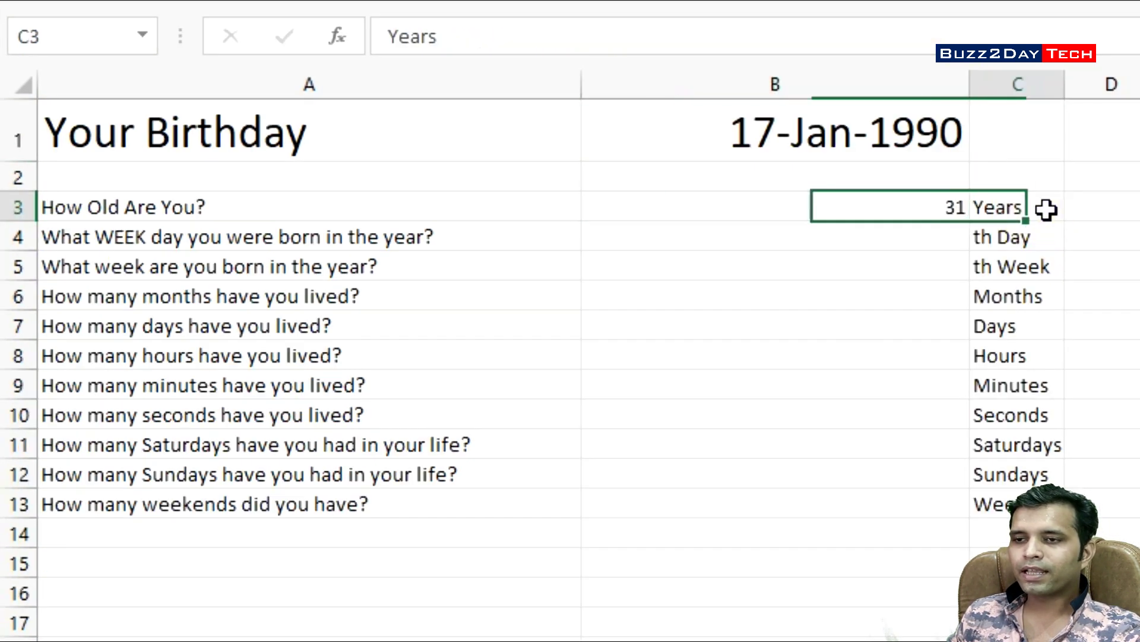
pyautogui.click(887, 239)
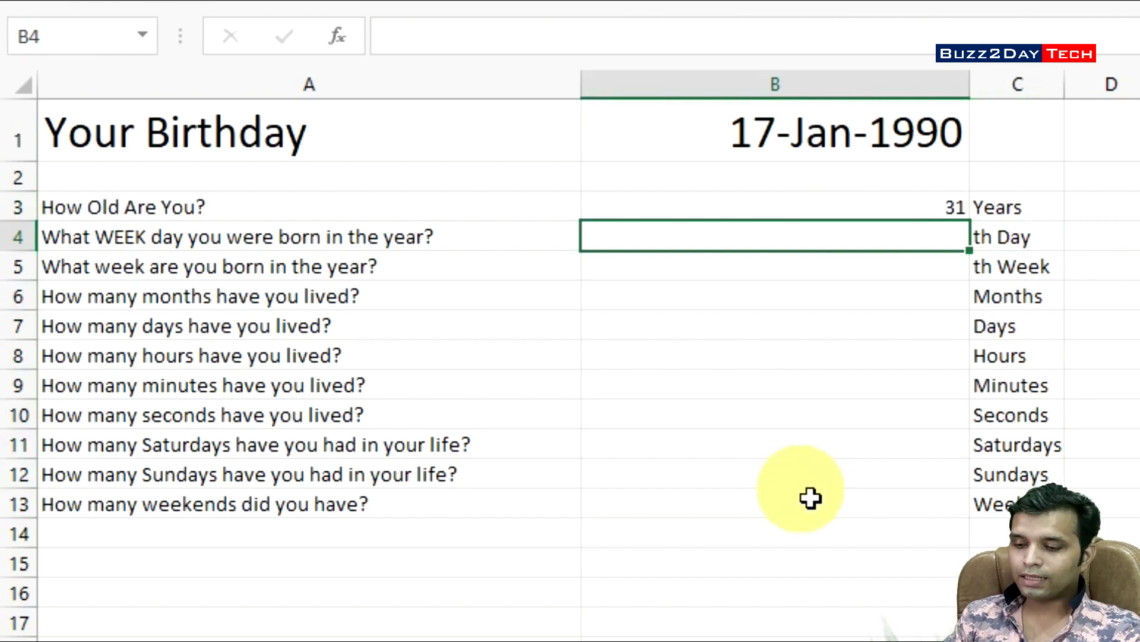
pyautogui.write('=')
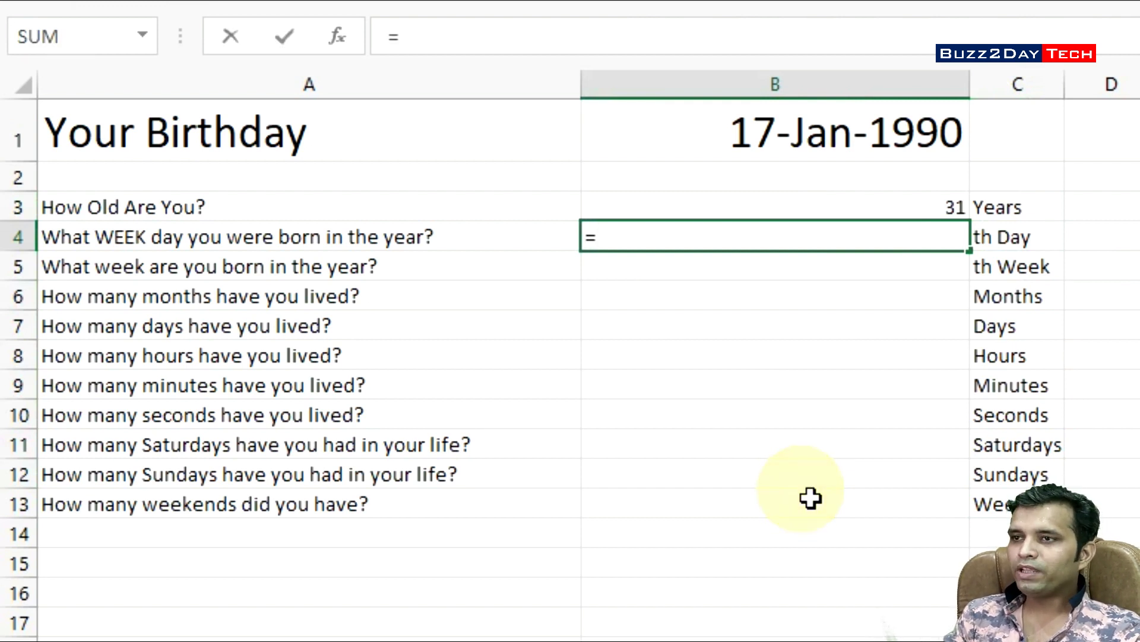
pyautogui.write('WEEKDAY')
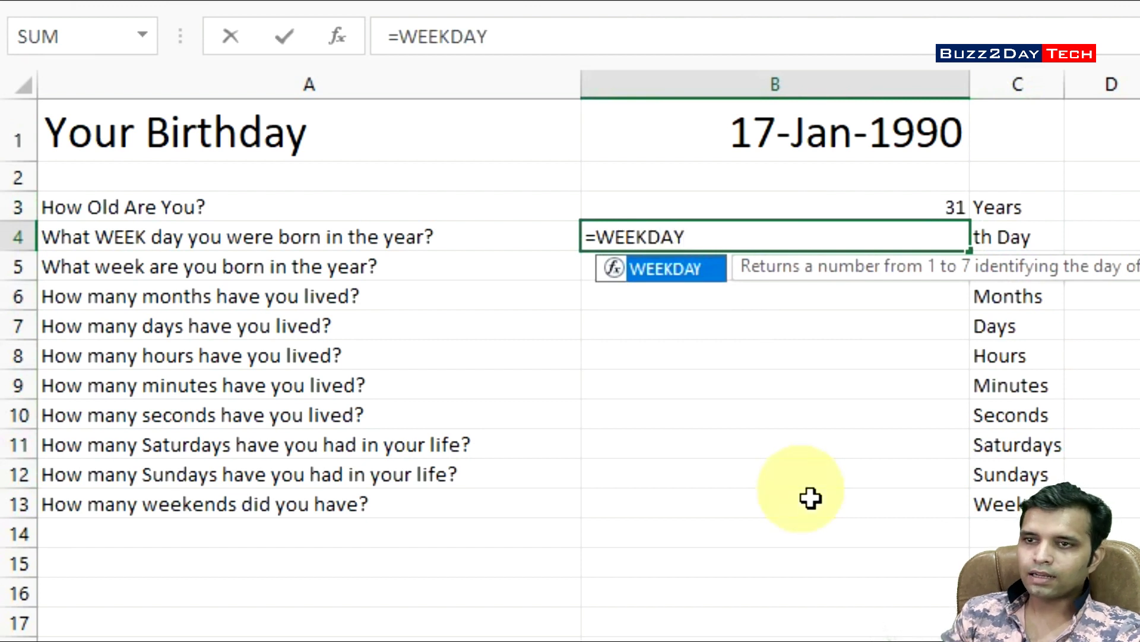
pyautogui.write('(')
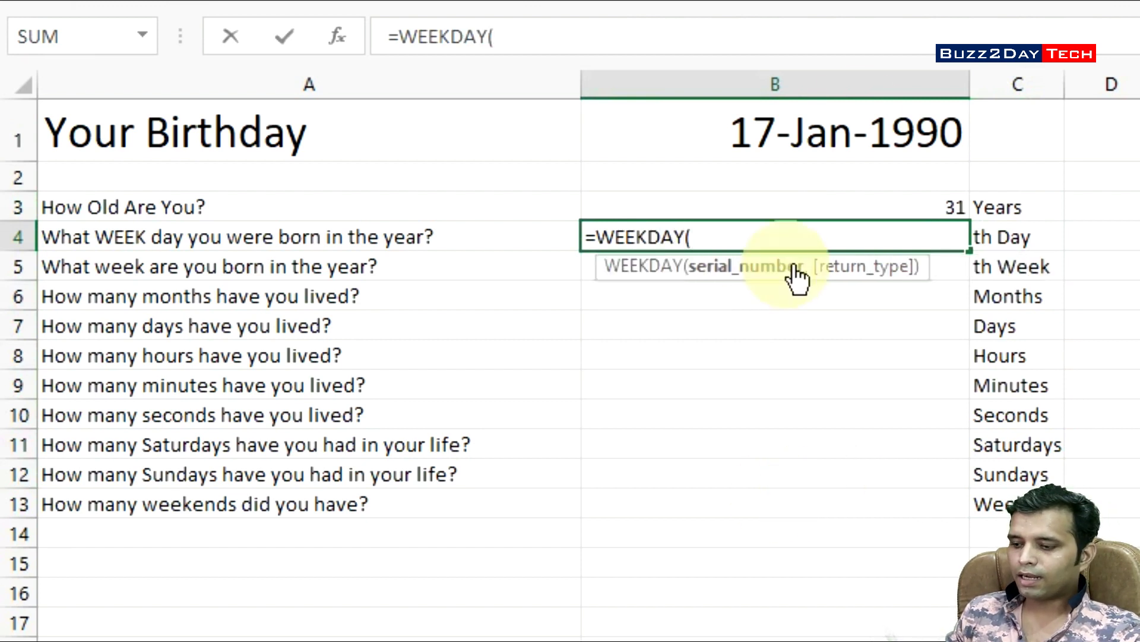
pyautogui.write('B1')
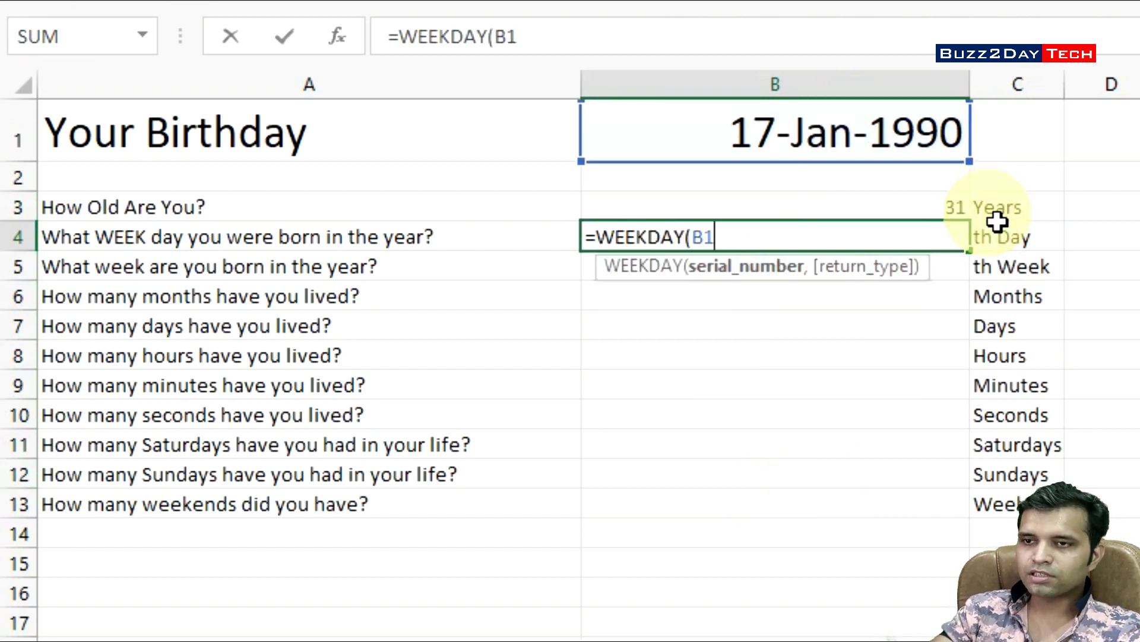
pyautogui.write(')')
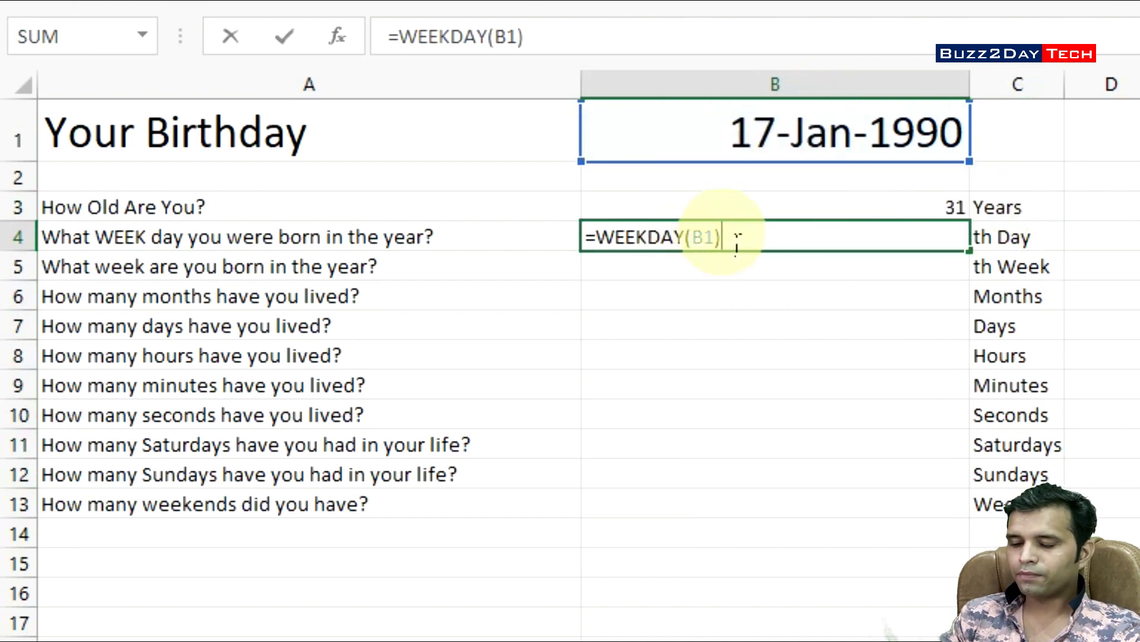
# - Commit the weekday formula in B4 (4) and enter =WEEKNUM(B1) in B5, giving week 3
pyautogui.hotkey('ctrl', 'Return')
pyautogui.press('Return')
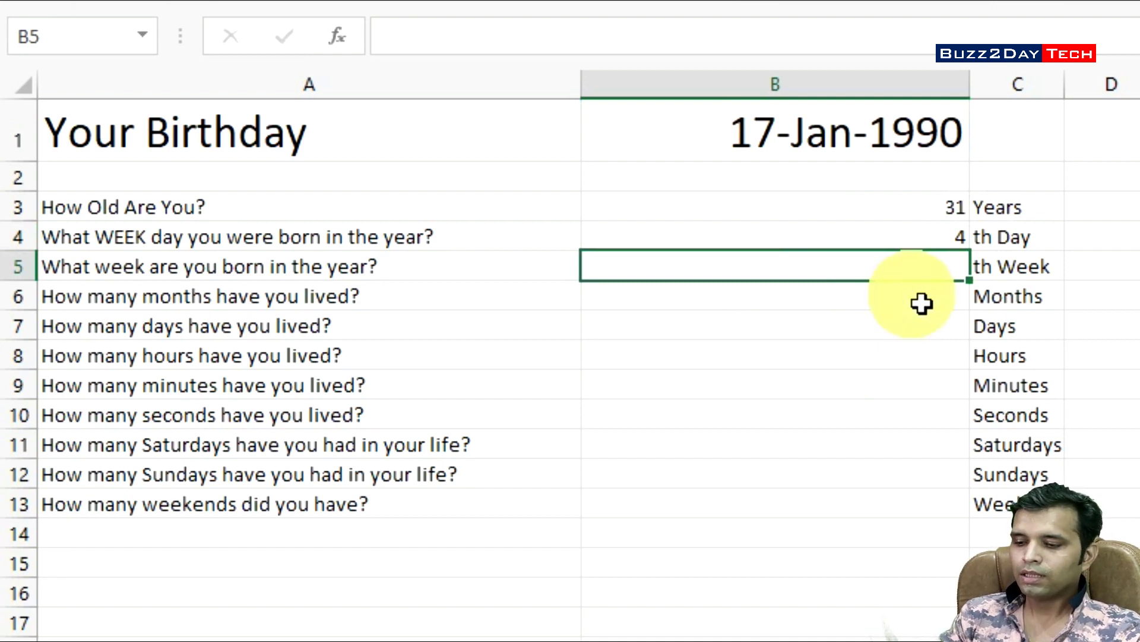
pyautogui.write('=')
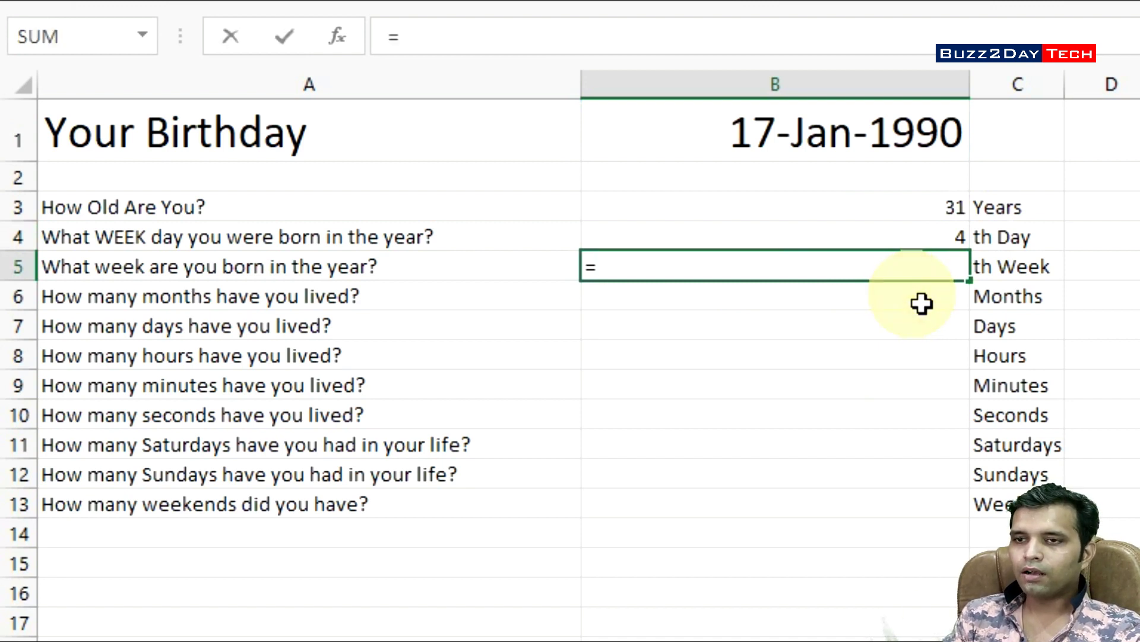
pyautogui.write('WWE')
pyautogui.press('BackSpace')
pyautogui.press('BackSpace')
pyautogui.press('BackSpace')
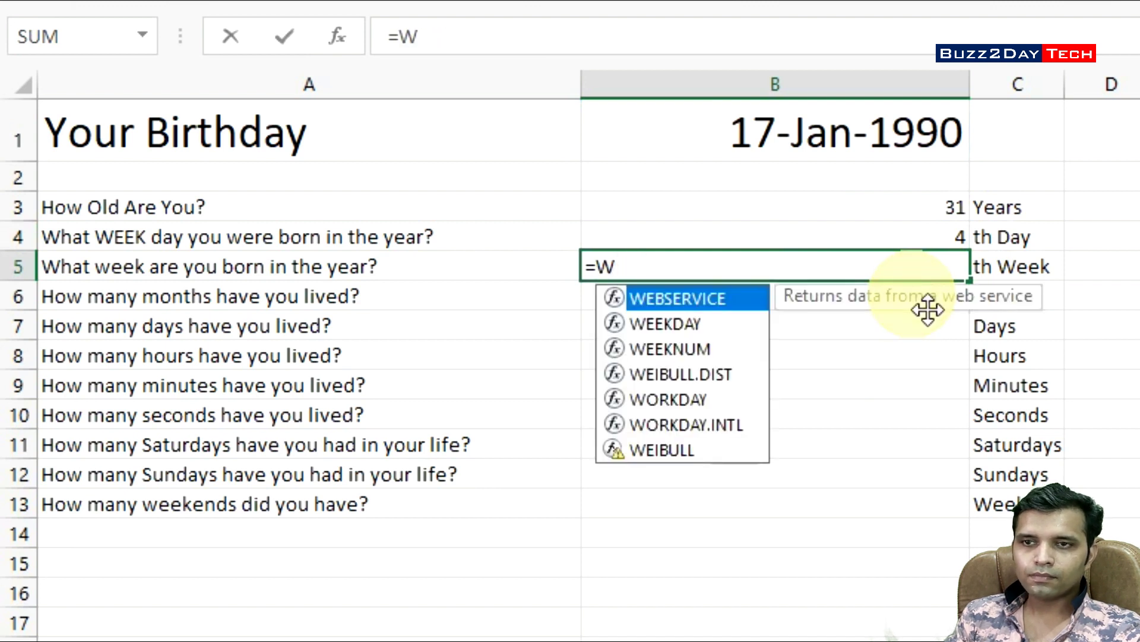
pyautogui.write('EE')
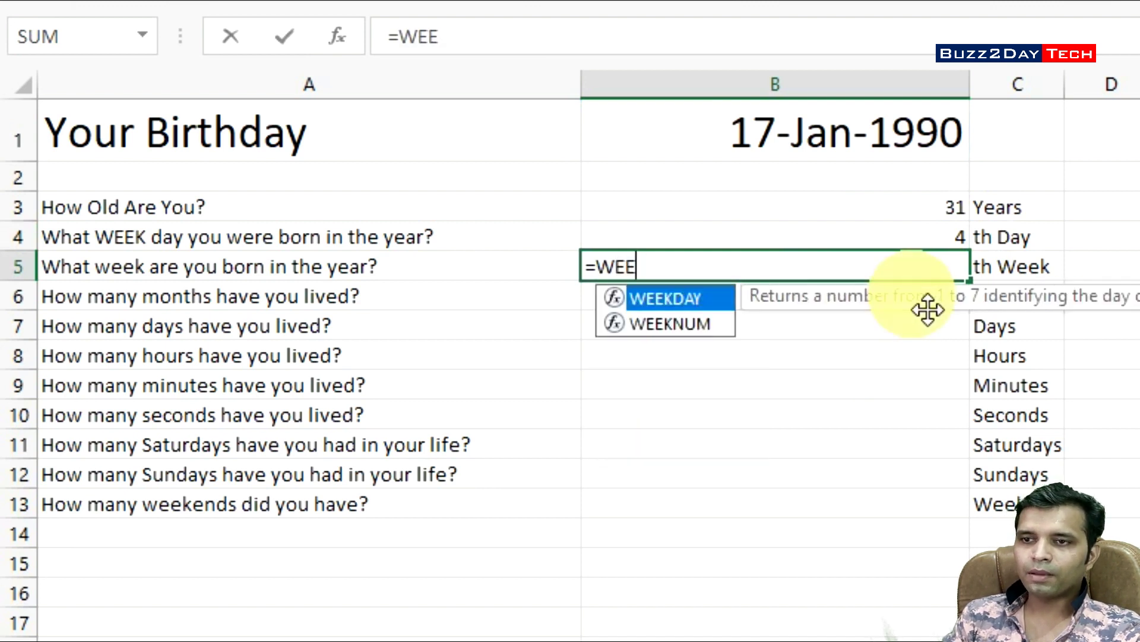
pyautogui.write('K')
pyautogui.press('Down')
pyautogui.press('Tab')
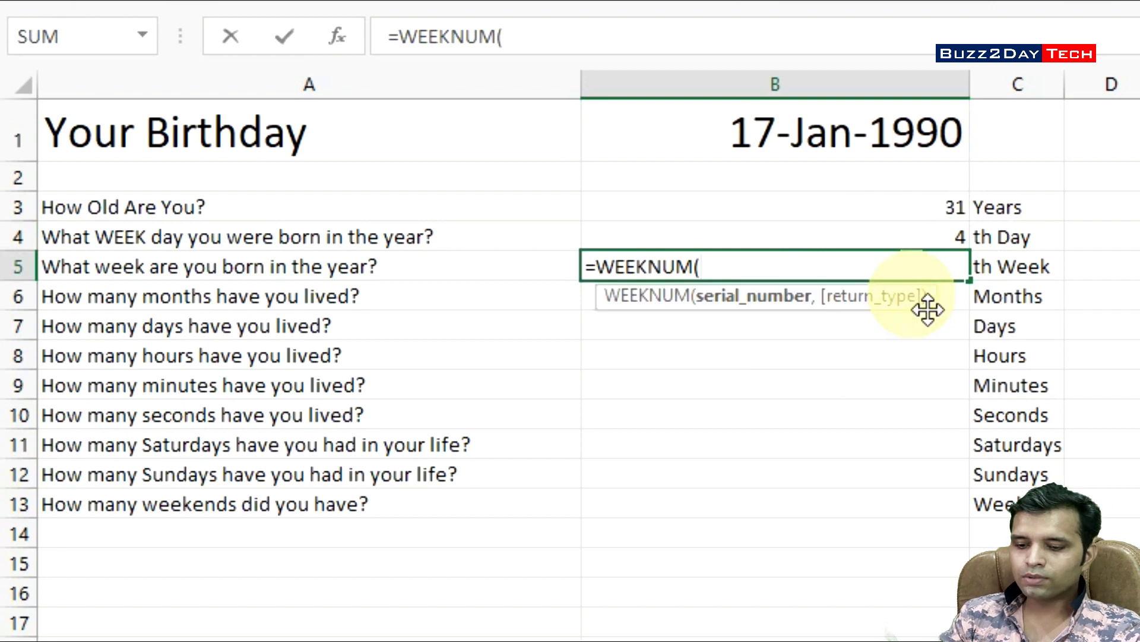
pyautogui.write('B1')
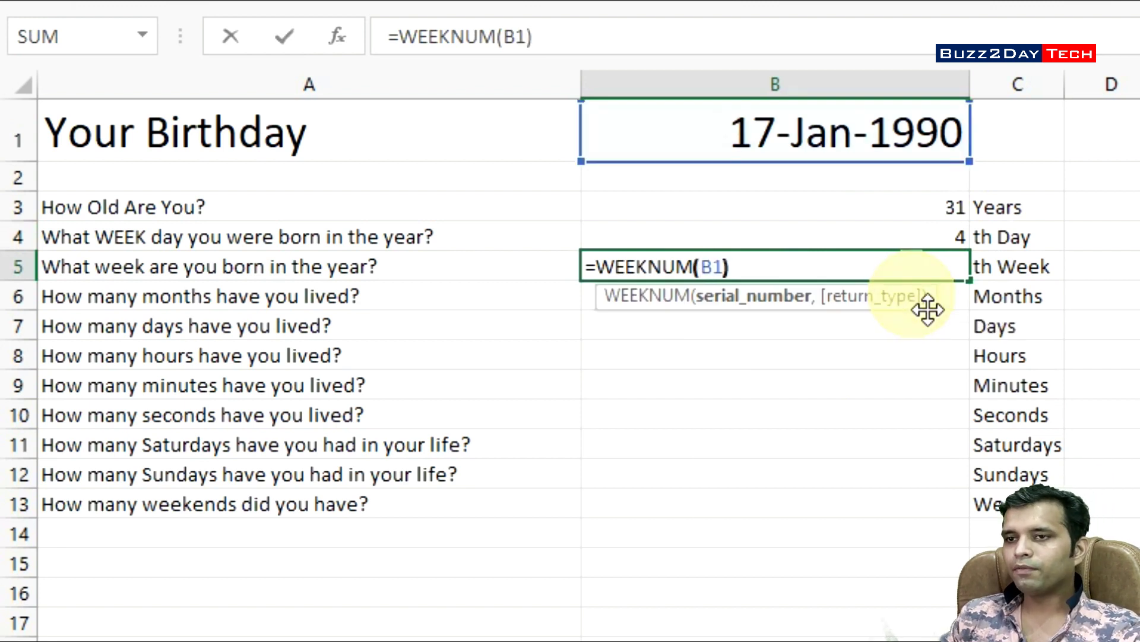
pyautogui.press('Return')
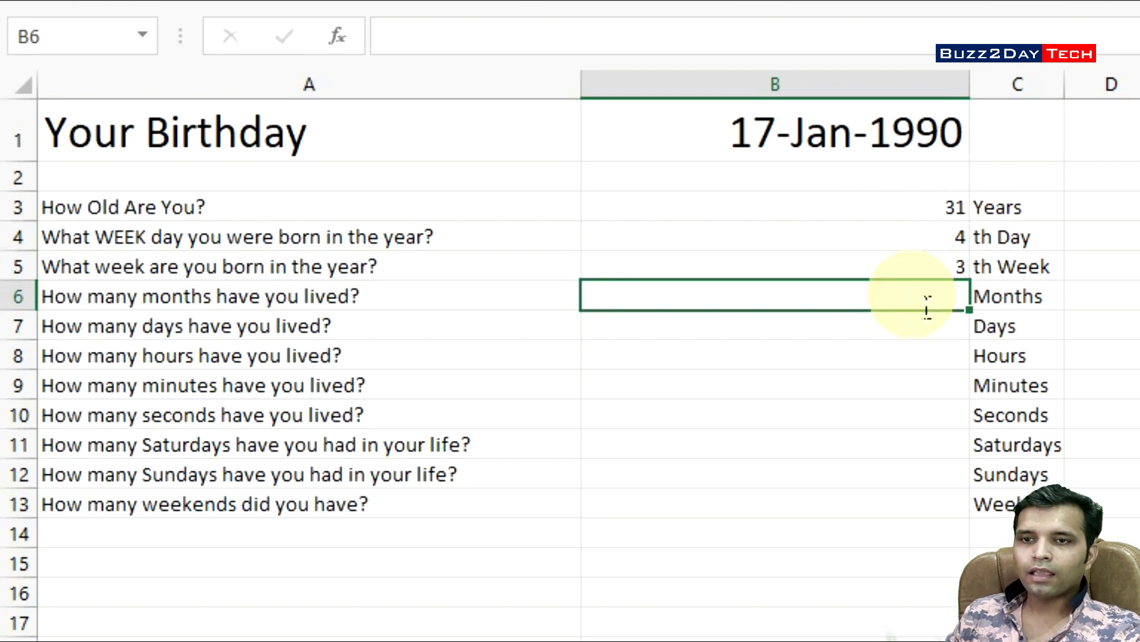
# - Enter =DATEDIF(B1,TODAY(),"M") in B6 to get 377 months lived
pyautogui.write('=')
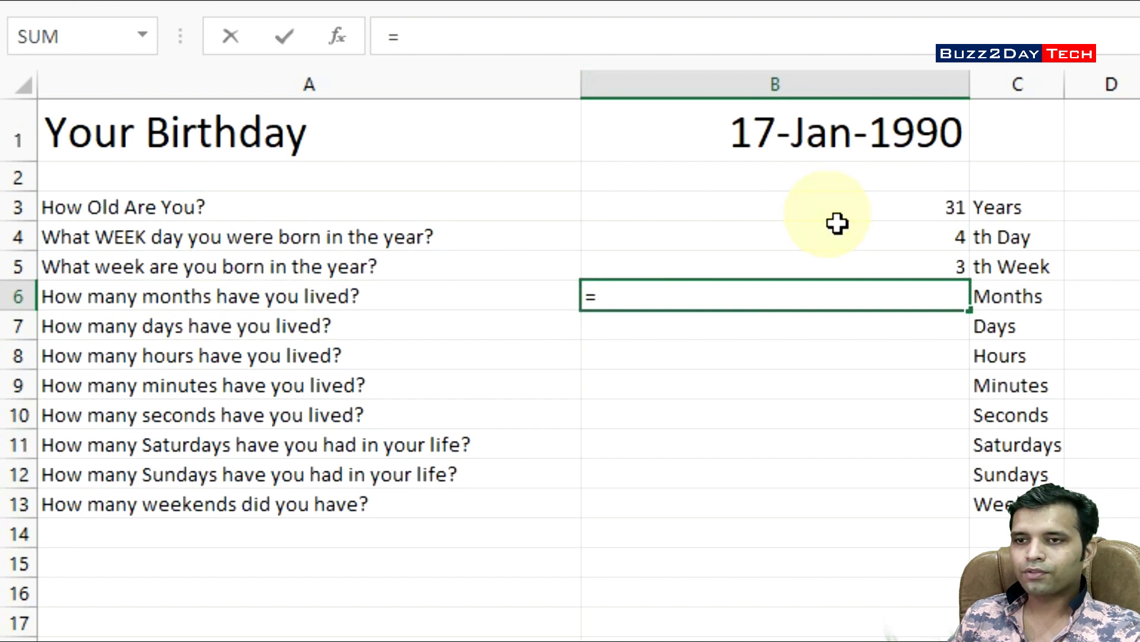
pyautogui.write('DATE')
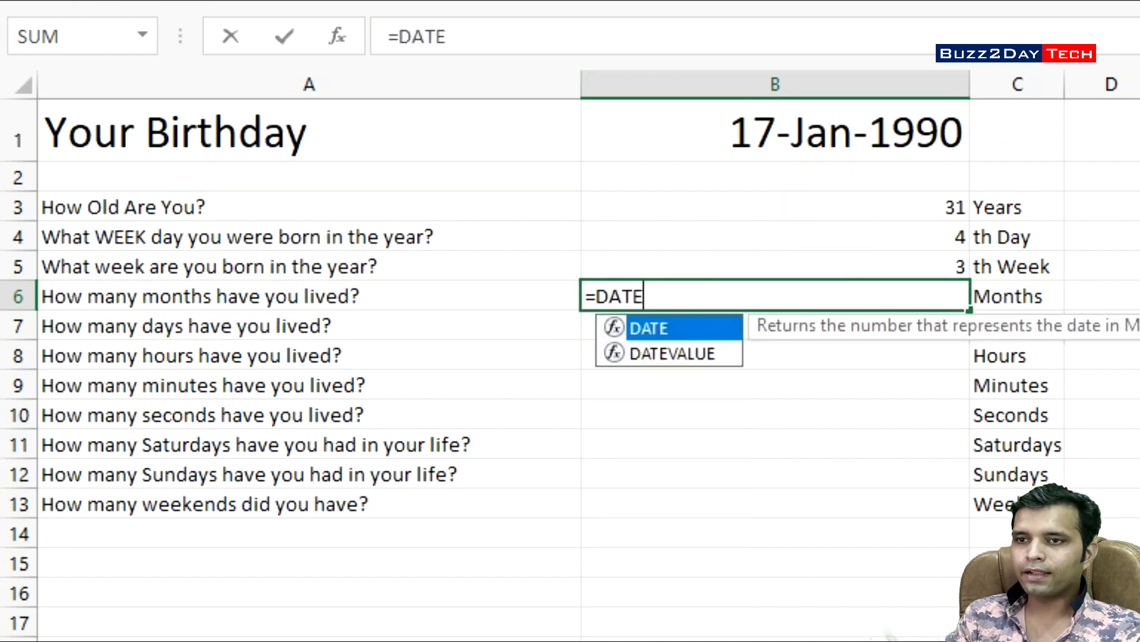
pyautogui.write('DIF')
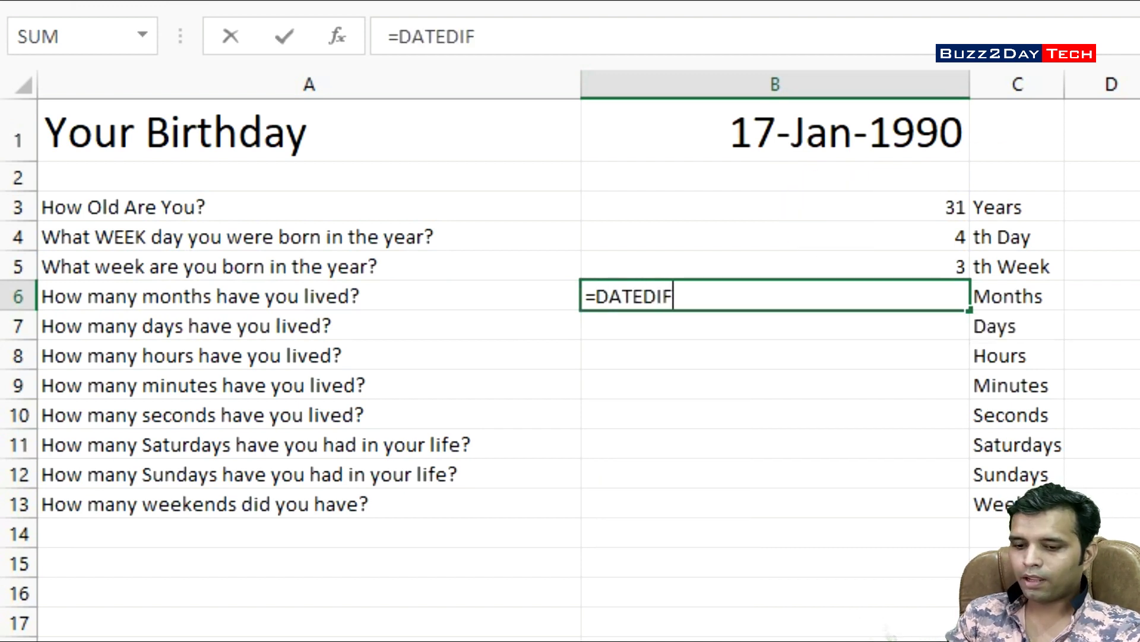
pyautogui.write('(B1,')
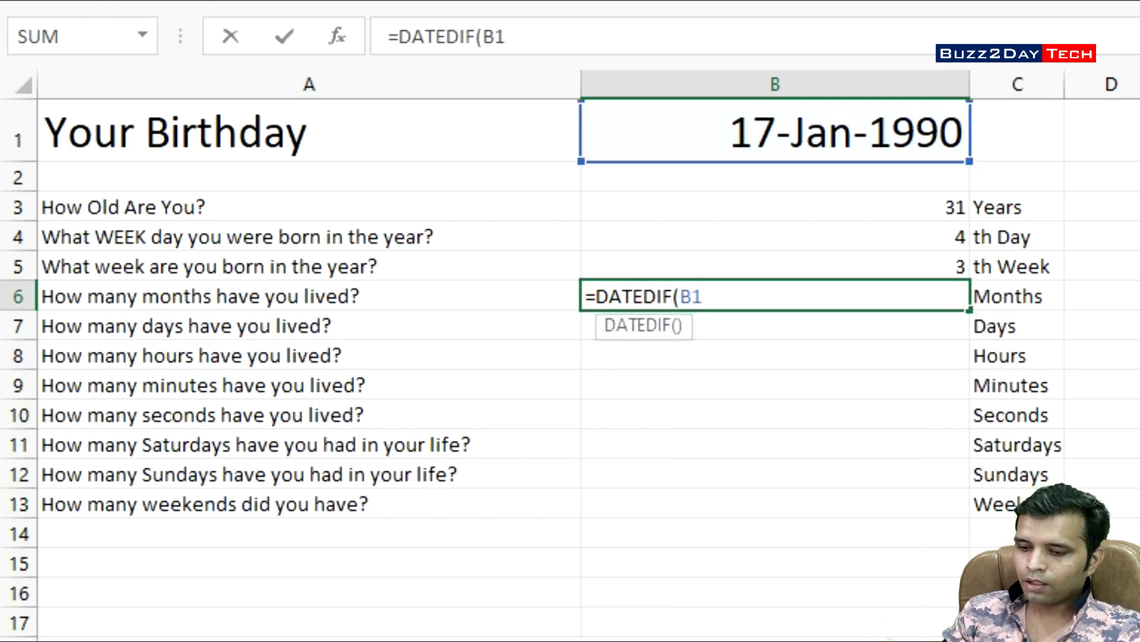
pyautogui.write('TODAY')
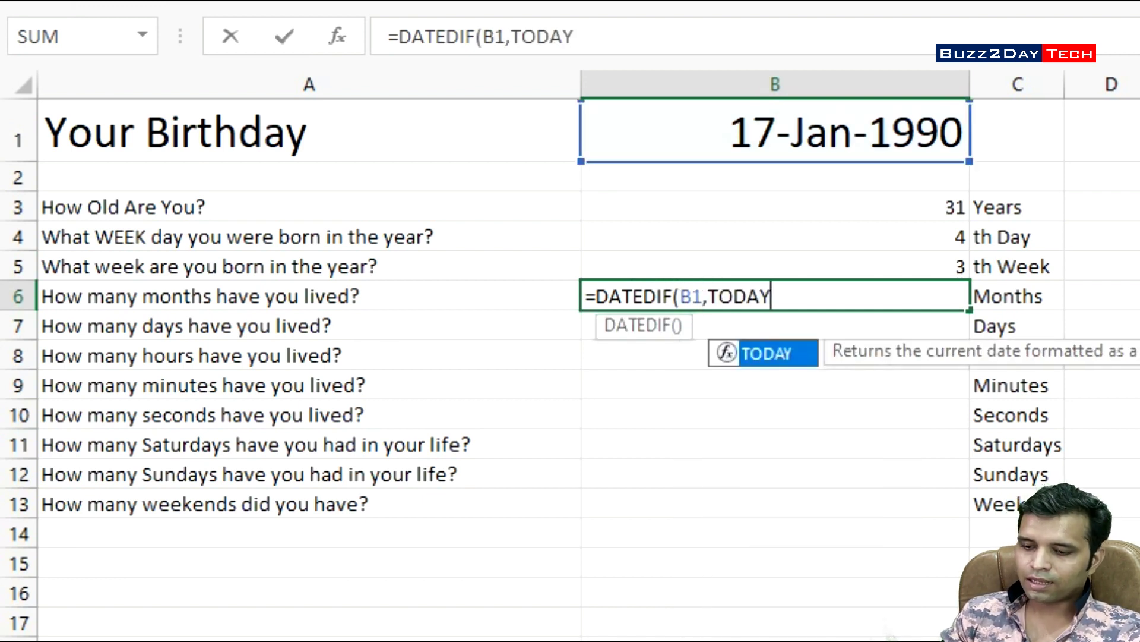
pyautogui.write('(),"M')
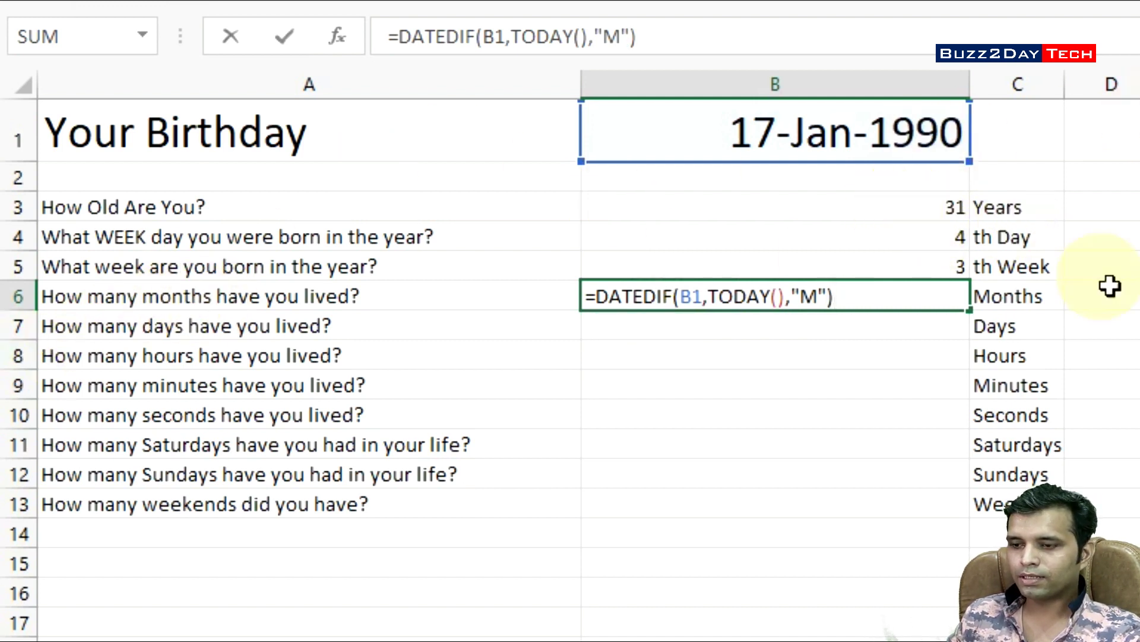
pyautogui.press('Return')
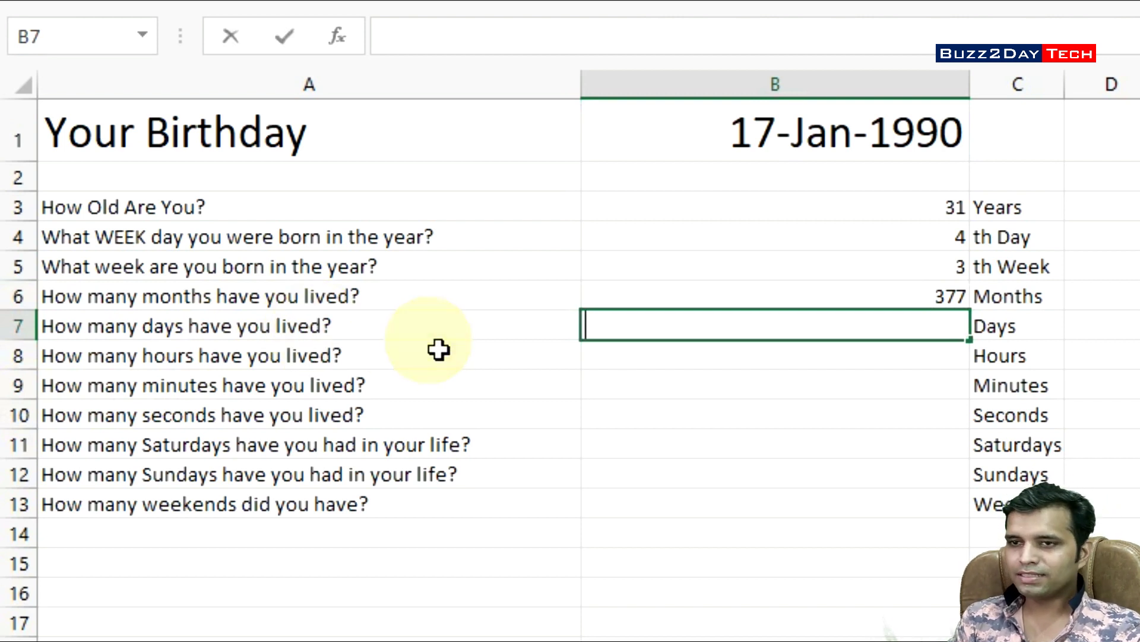
# - Enter =DATEDIF(B1,TODAY(),"D") in B7 to get 11503 days lived
pyautogui.write('=DATE')
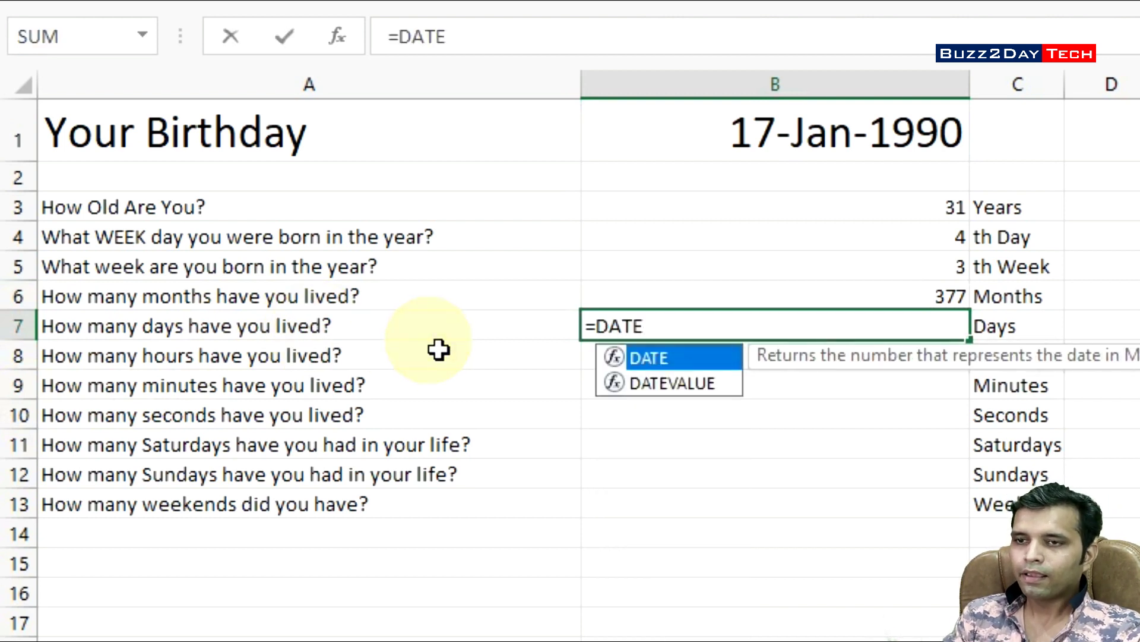
pyautogui.write('DIF(')
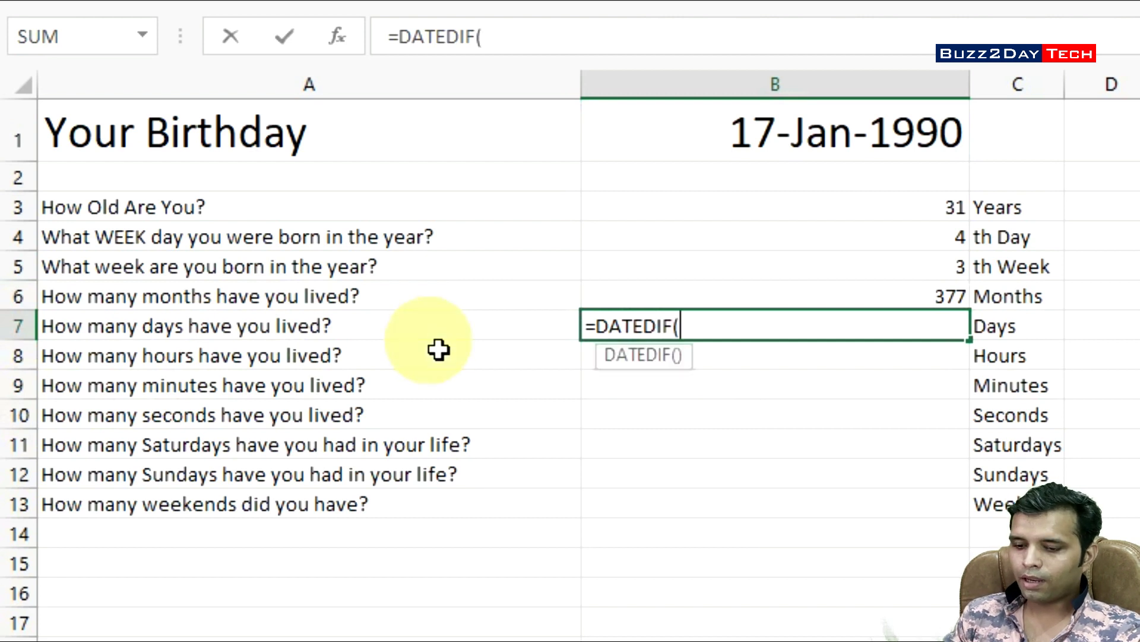
pyautogui.write('B1')
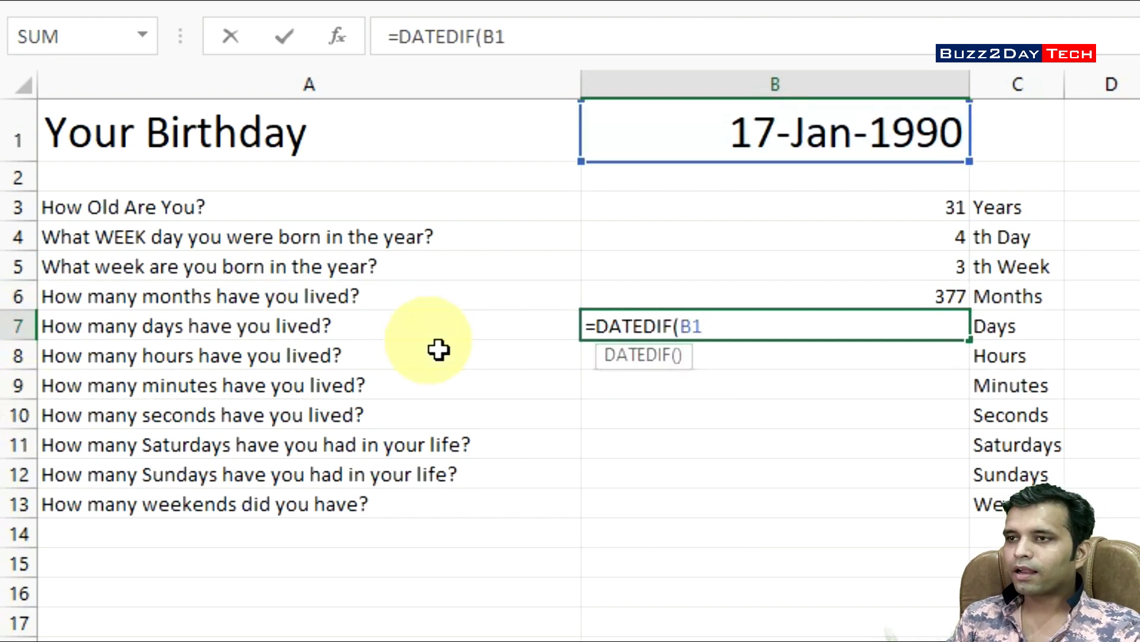
pyautogui.write(',TOD')
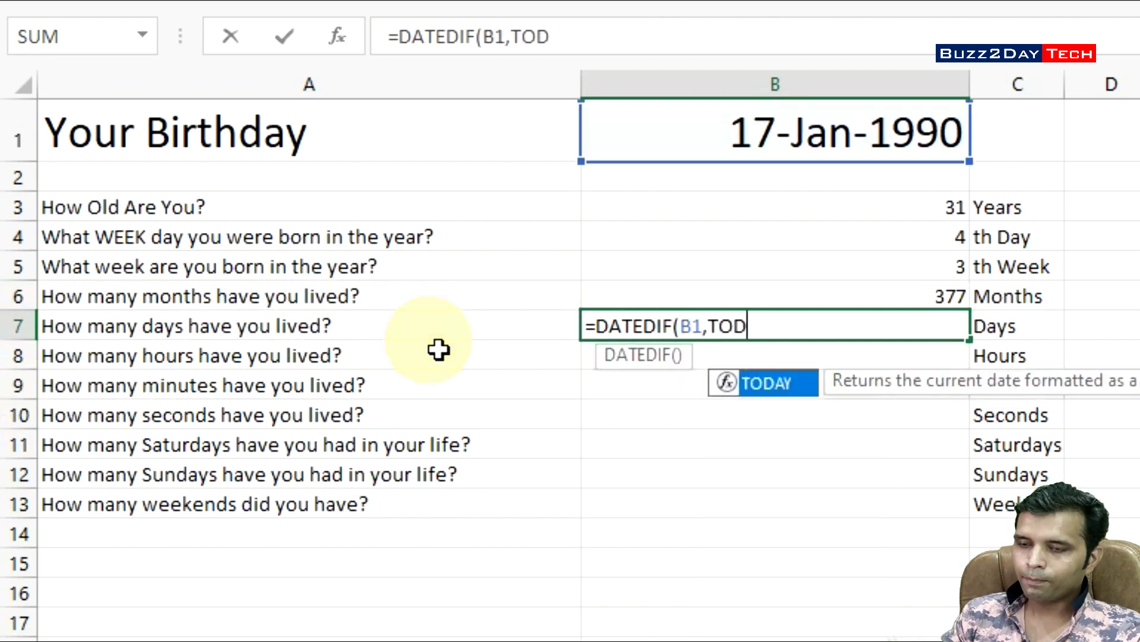
pyautogui.write('AY(),"D')
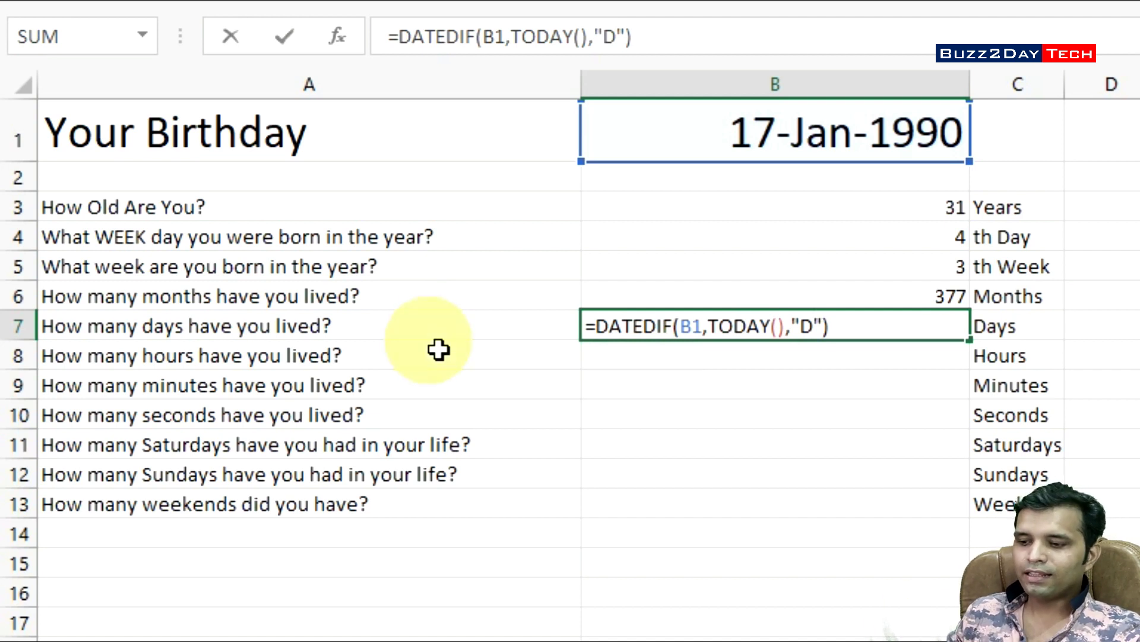
pyautogui.press('Return')
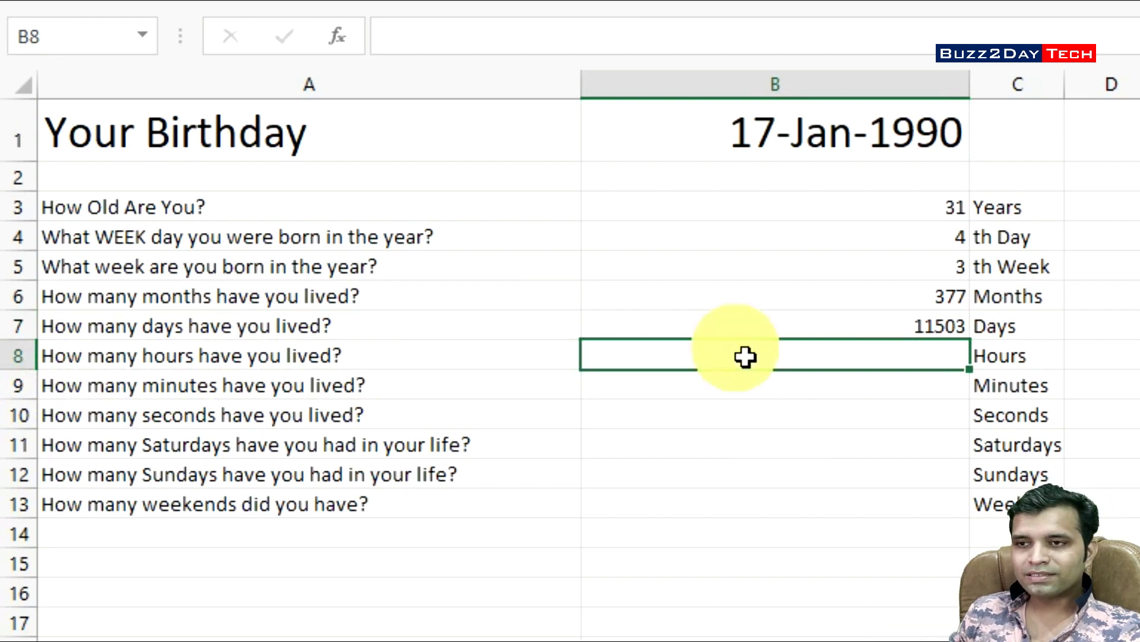
# - Compute the hours lived in B8 from the days in B7, giving 276072
pyautogui.click(891, 328)
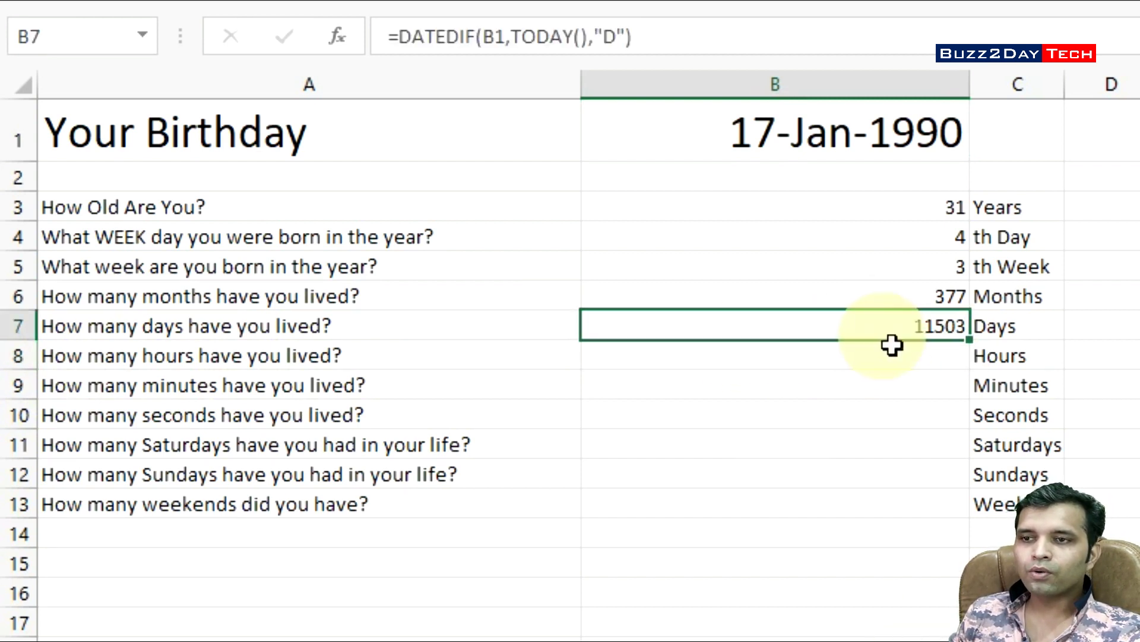
pyautogui.click(839, 367)
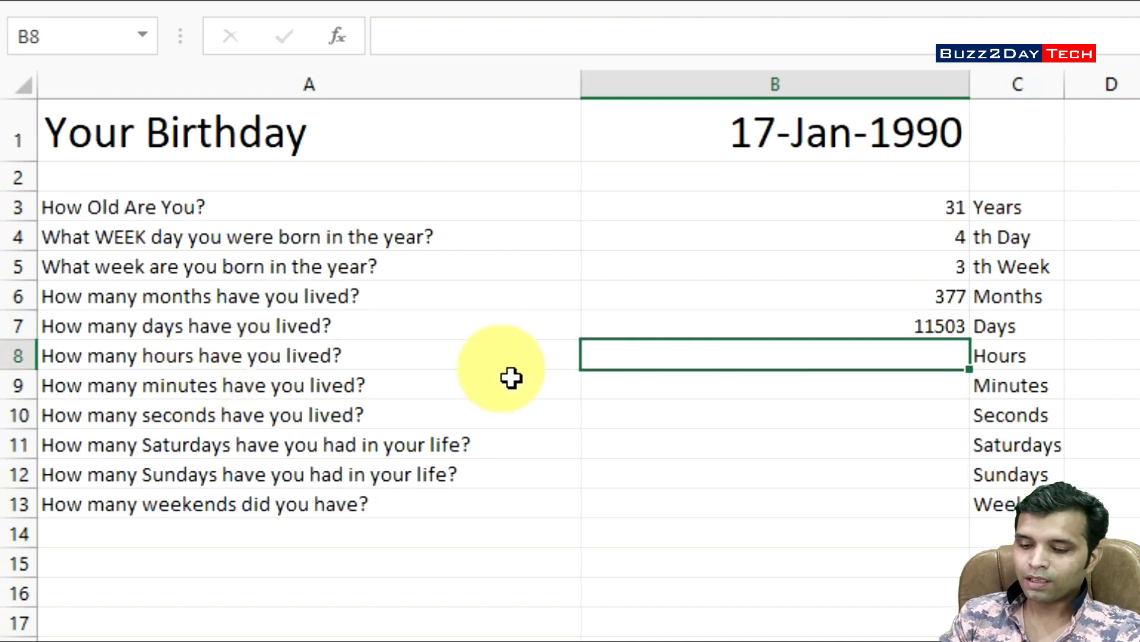
pyautogui.write('=')
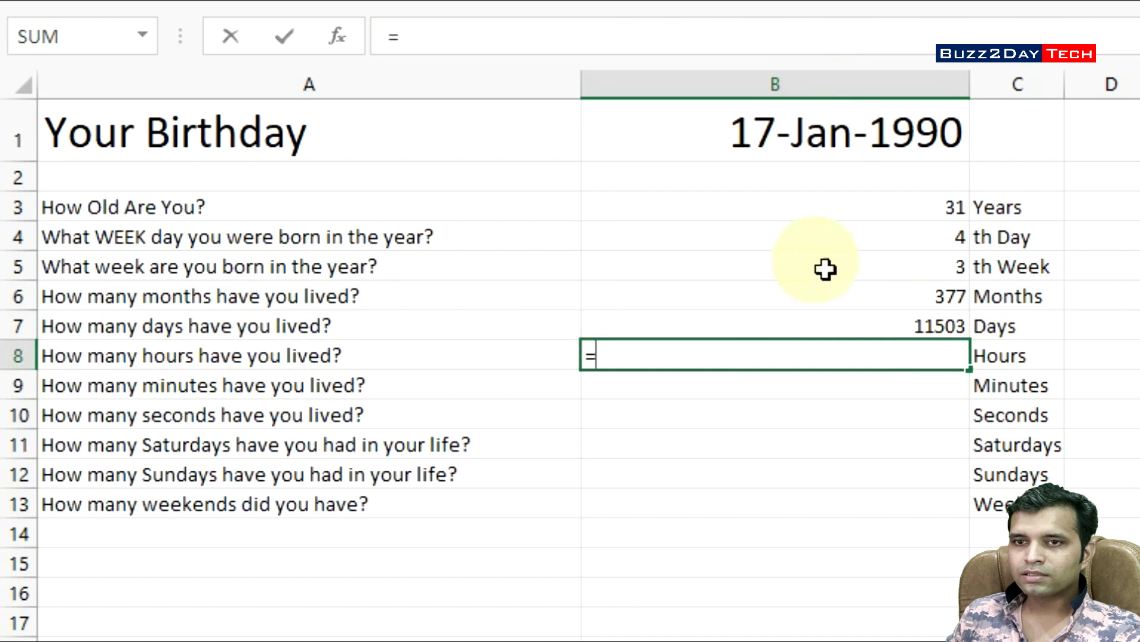
pyautogui.write('B')
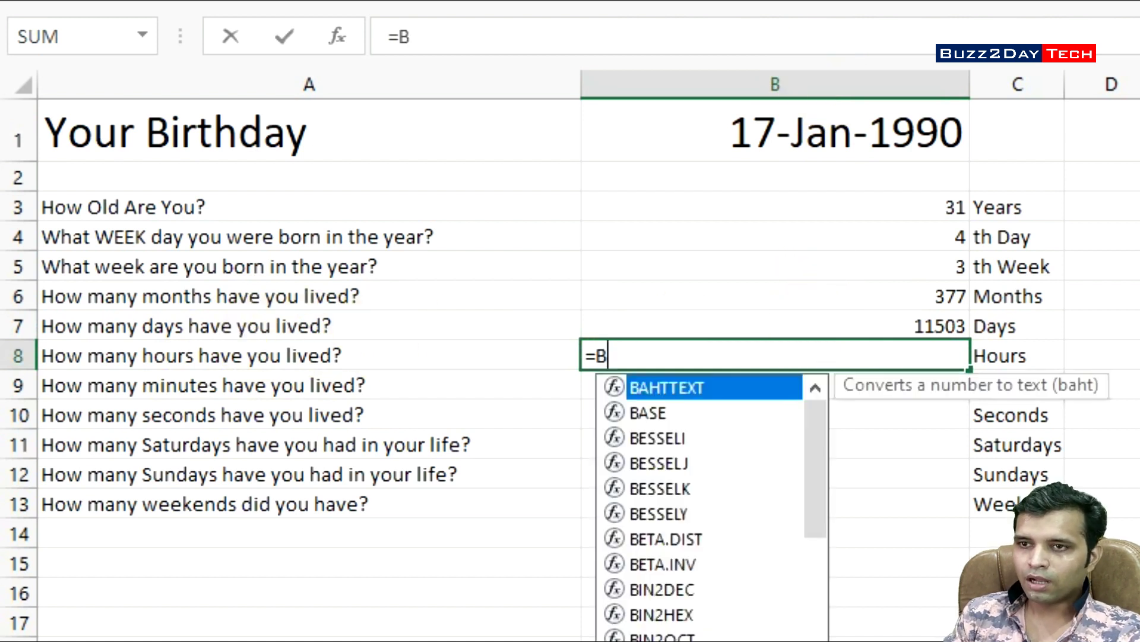
pyautogui.write('7*24')
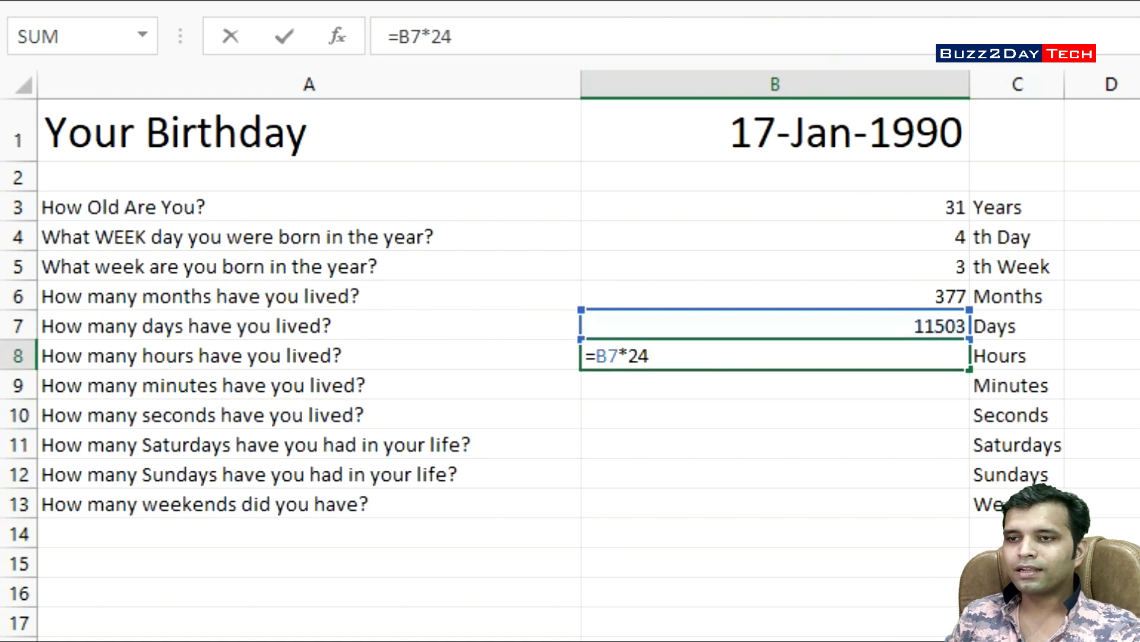
pyautogui.press('Return')
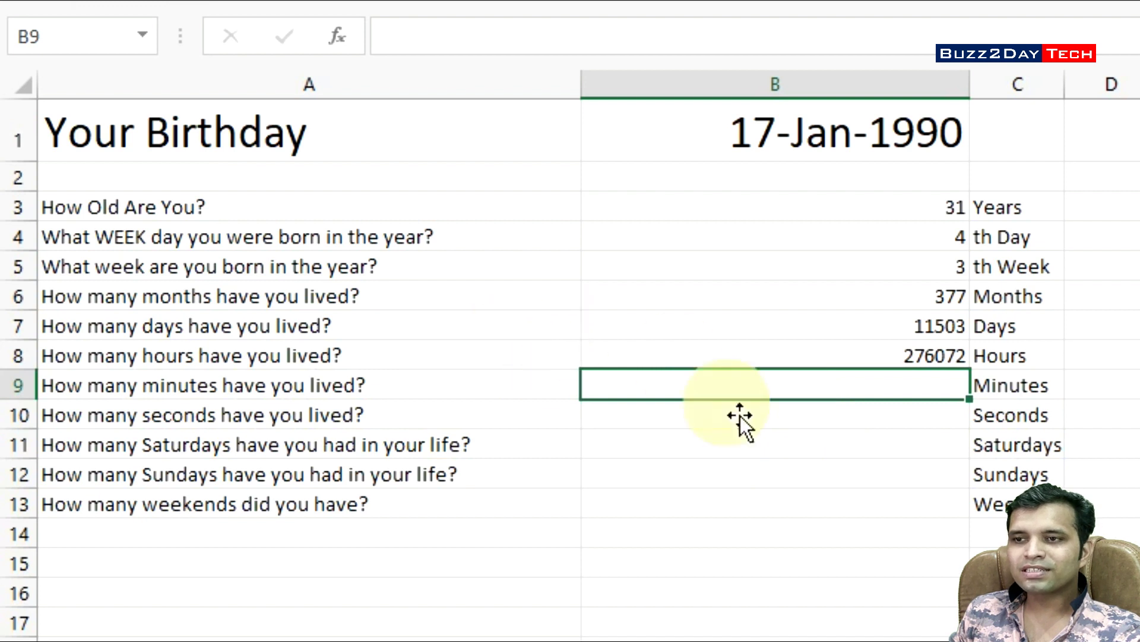
# - Enter =B8*60 in B9 for 16564320 minutes lived
pyautogui.click(914, 358)
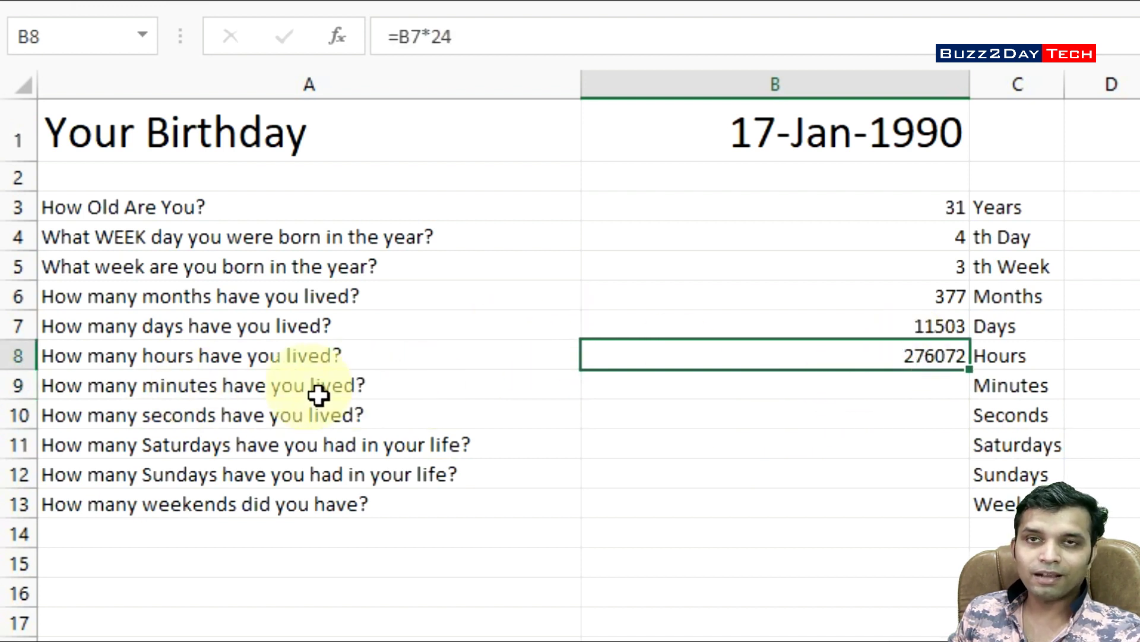
pyautogui.click(780, 393)
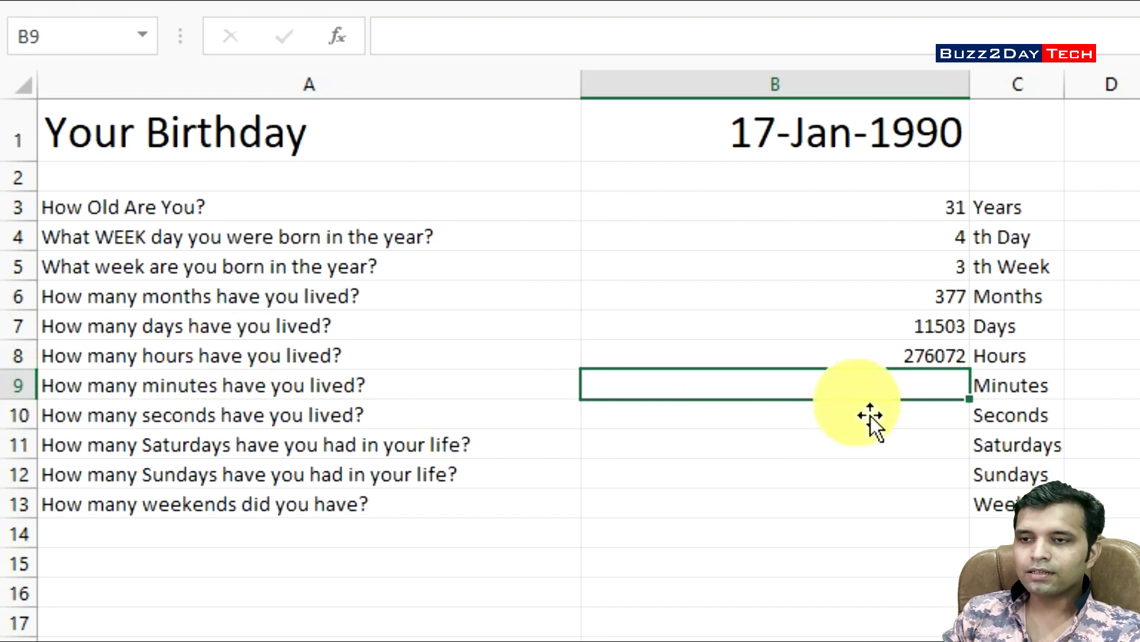
pyautogui.write('=')
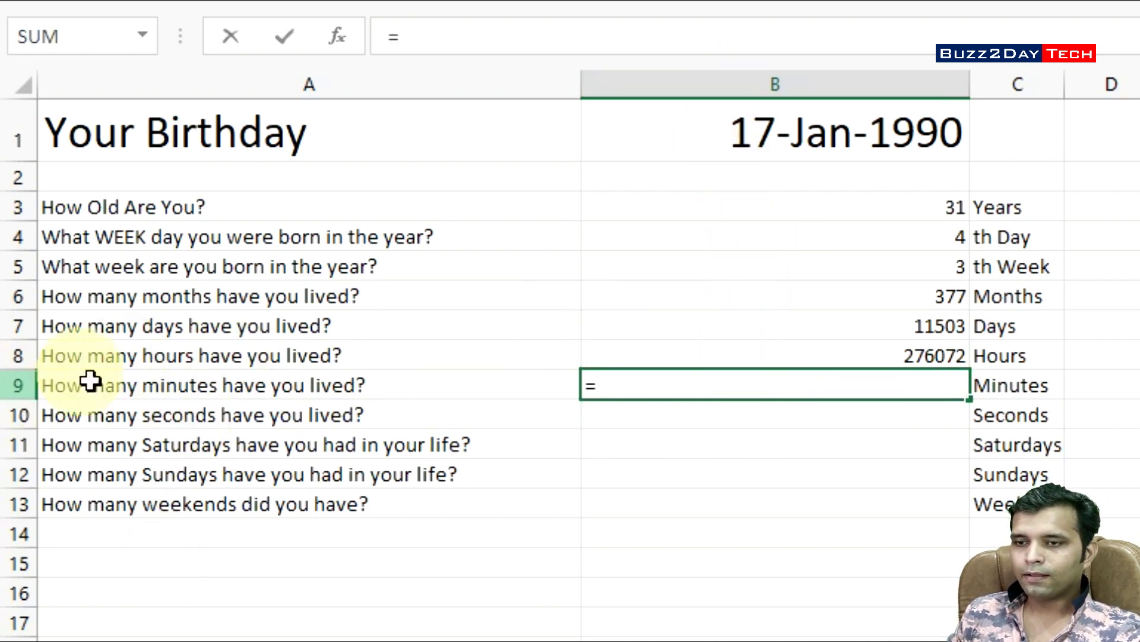
pyautogui.write('B')
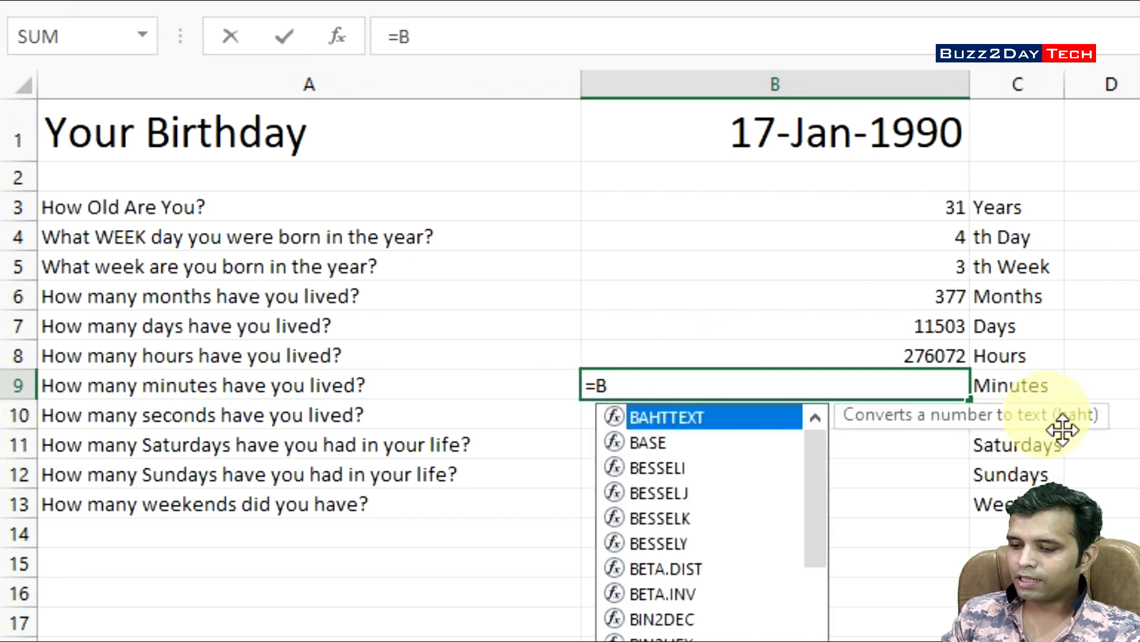
pyautogui.write('8*6')
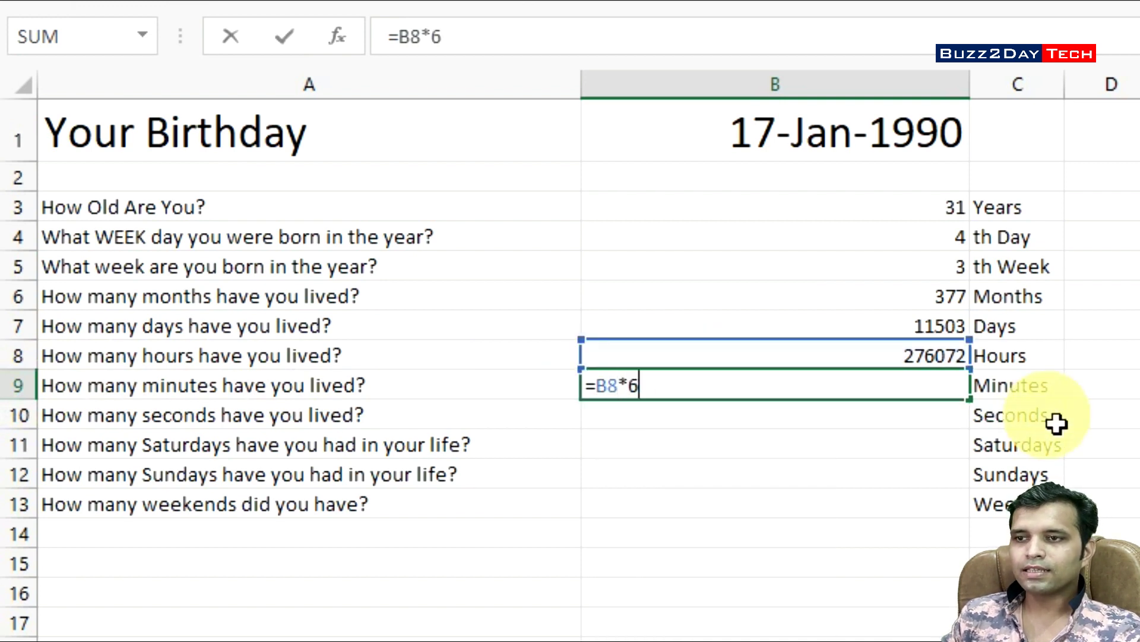
pyautogui.write('0')
pyautogui.press('Return')
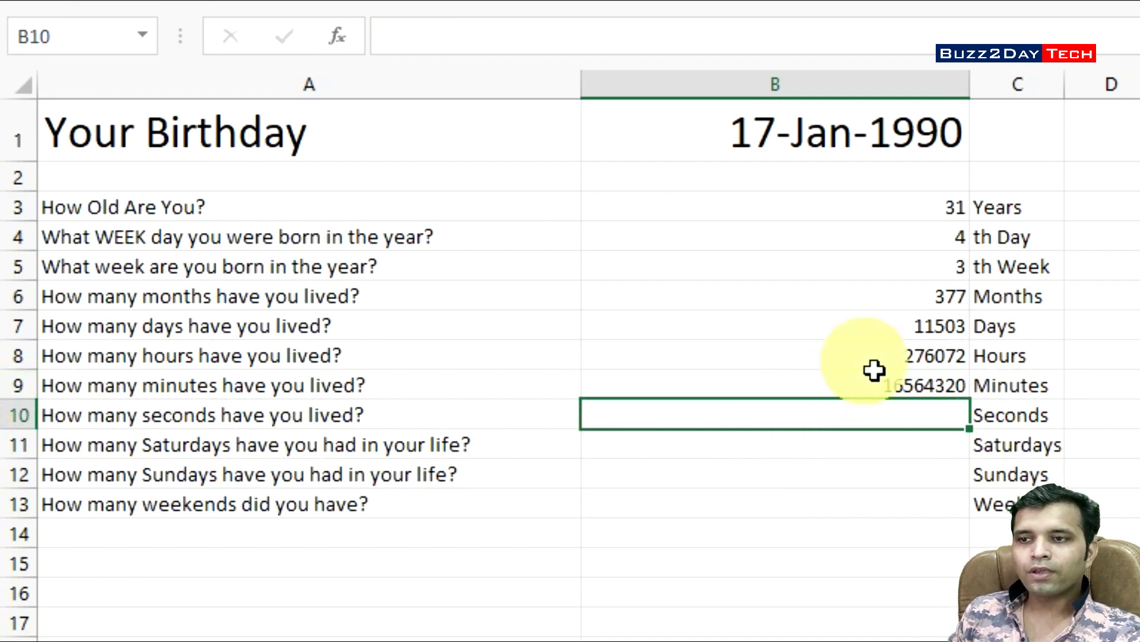
# - Enter =B9*60 in B10 to get 993859200 seconds lived
pyautogui.click(838, 388)
pyautogui.click(882, 417)
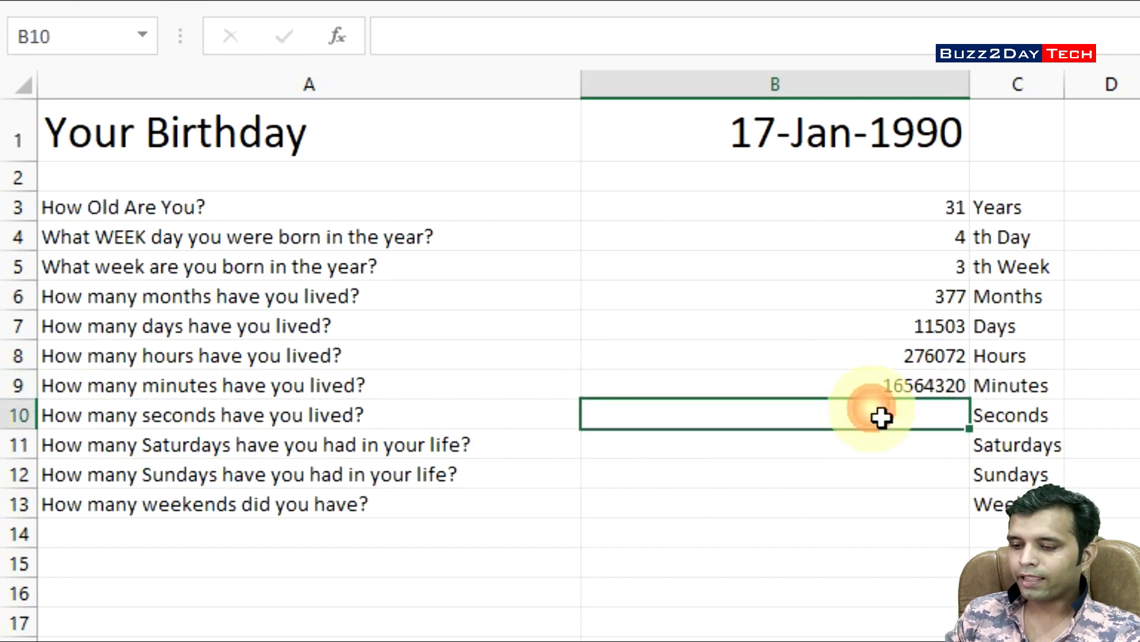
pyautogui.write('=B')
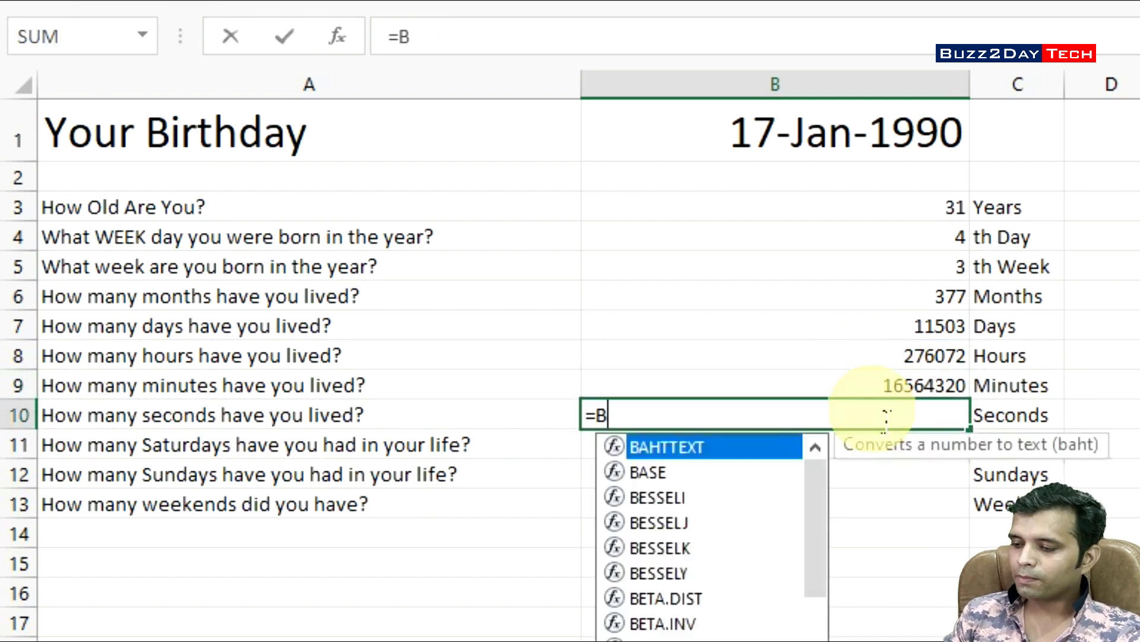
pyautogui.write('9*')
pyautogui.write('60')
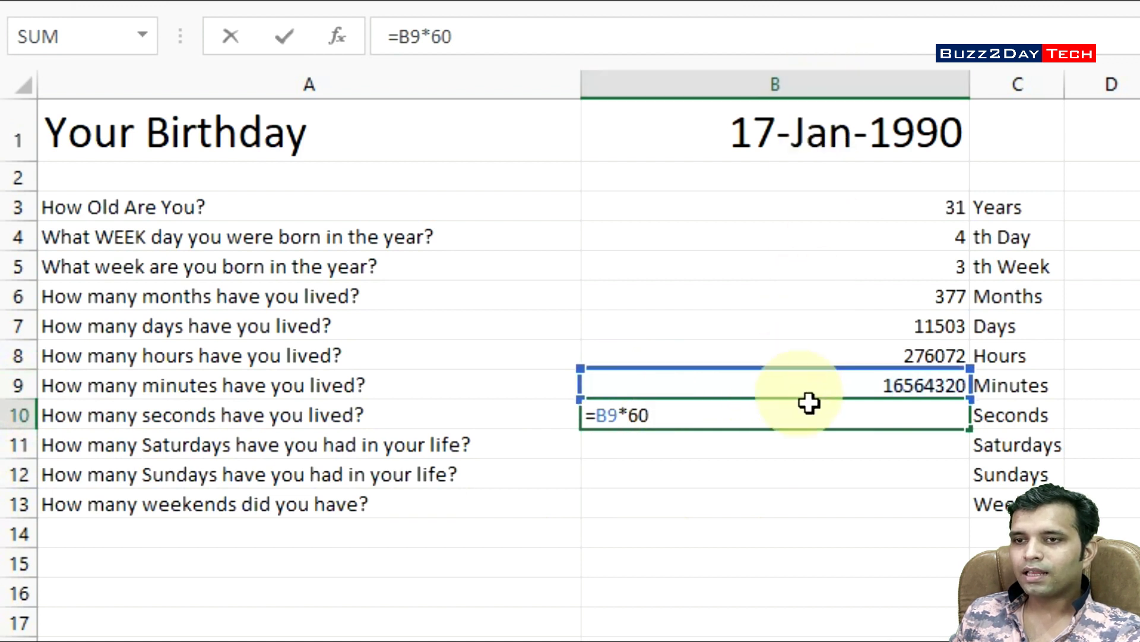
pyautogui.hotkey('shift', 'Home')
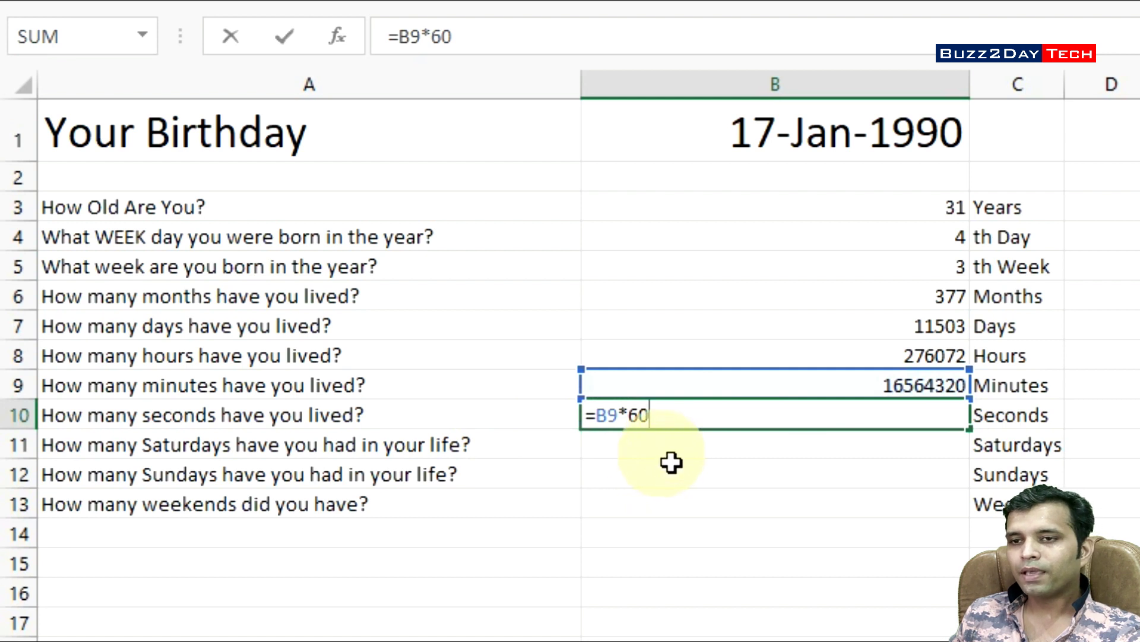
pyautogui.press('Return')
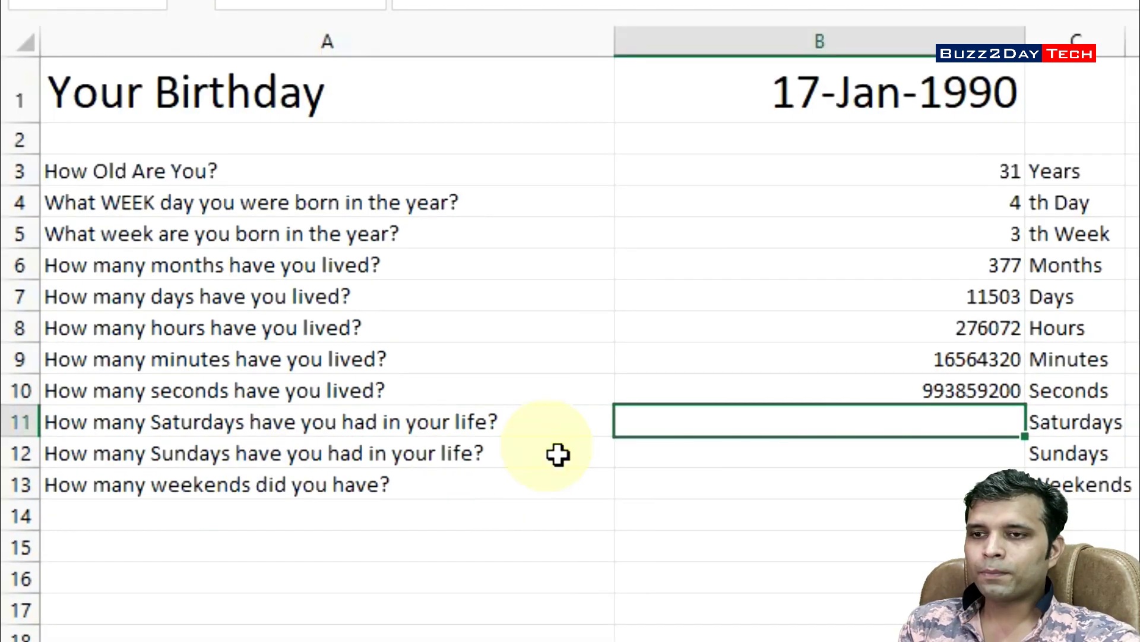
# - In B11, build =NETWORKDAYS.INTL(B1,TODAY(),"1111101") to count Saturdays lived
pyautogui.write('=')
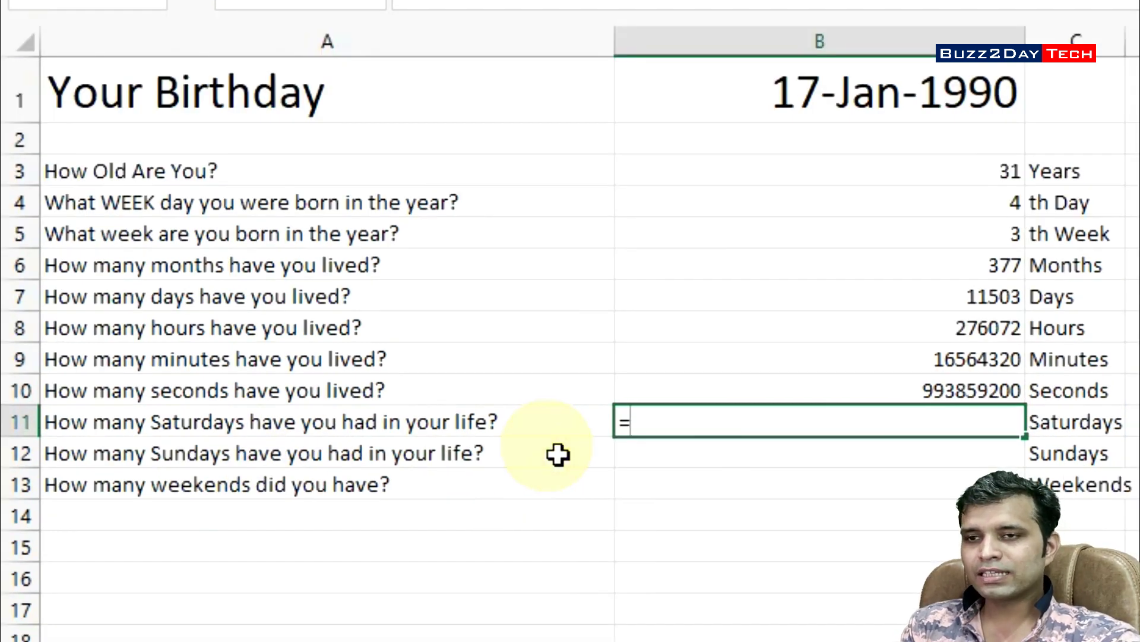
pyautogui.write('Net')
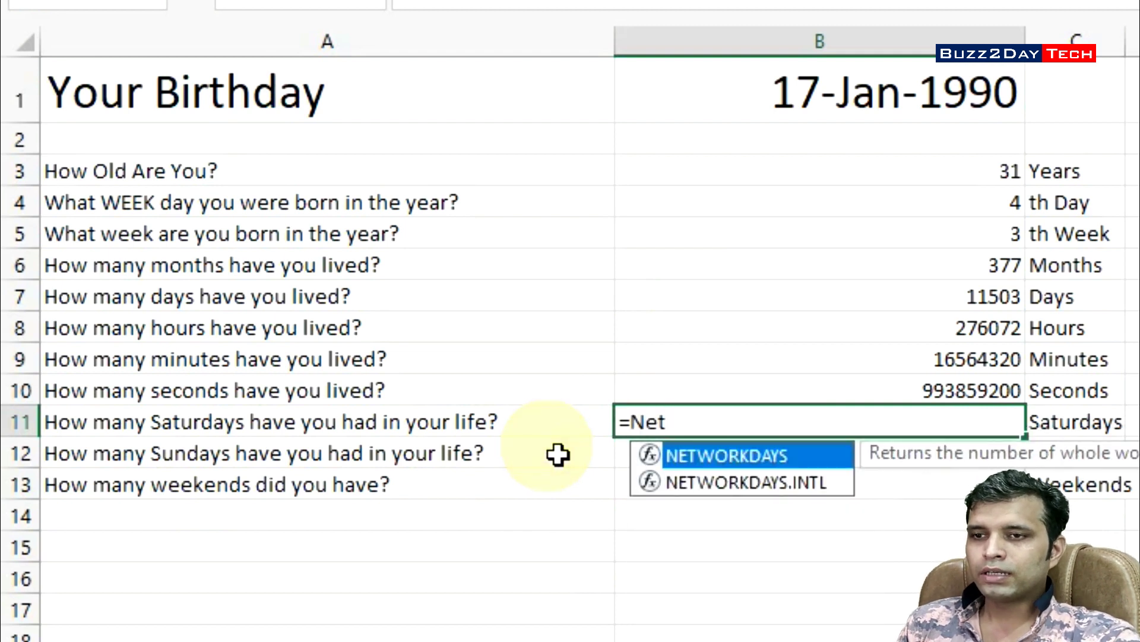
pyautogui.press('Down')
pyautogui.press('Tab')
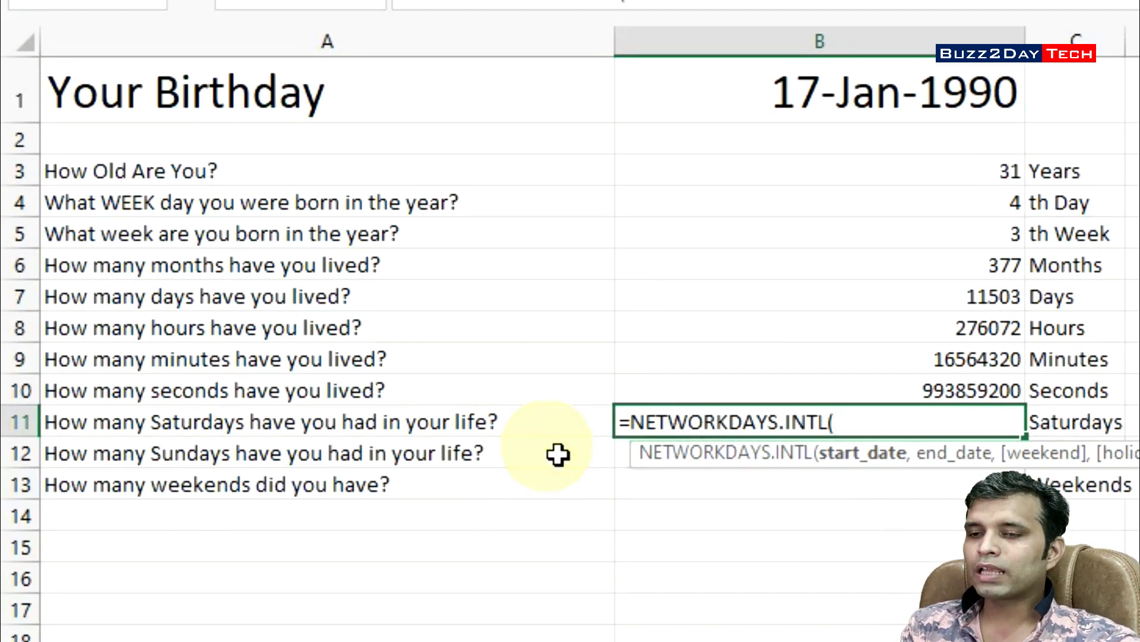
pyautogui.write('b1')
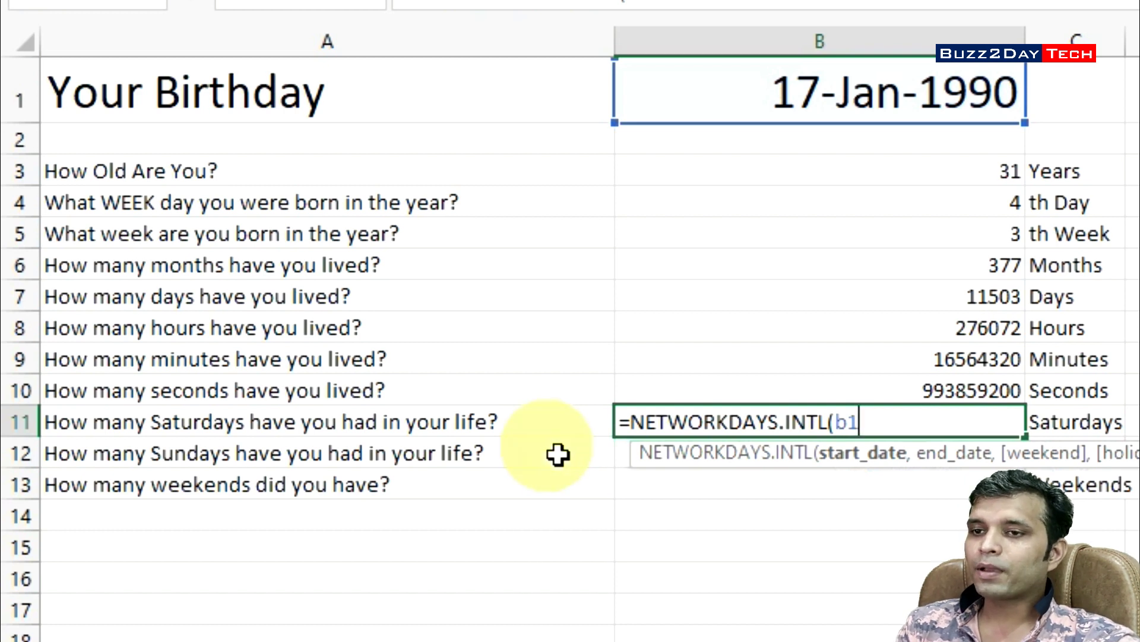
pyautogui.write(',tod')
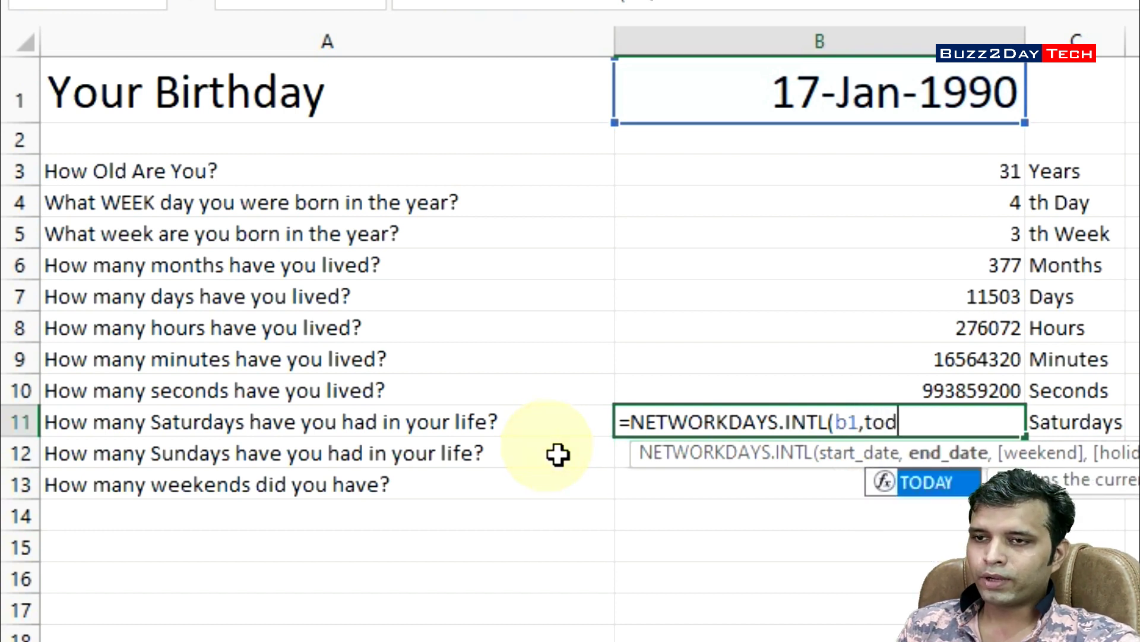
pyautogui.press('Tab')
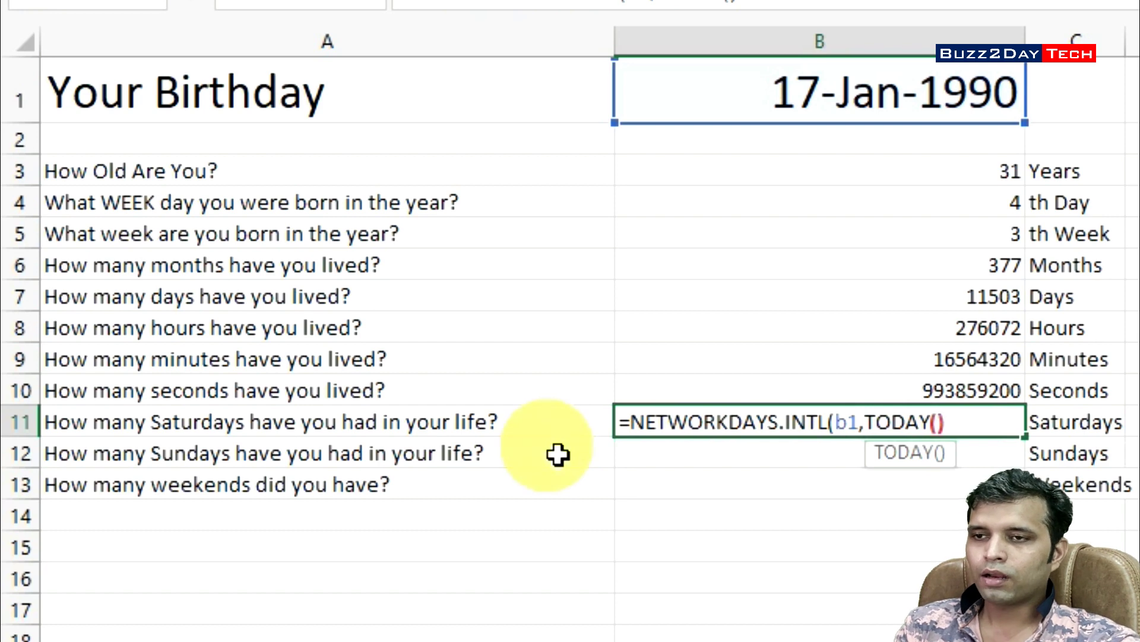
pyautogui.write(',')
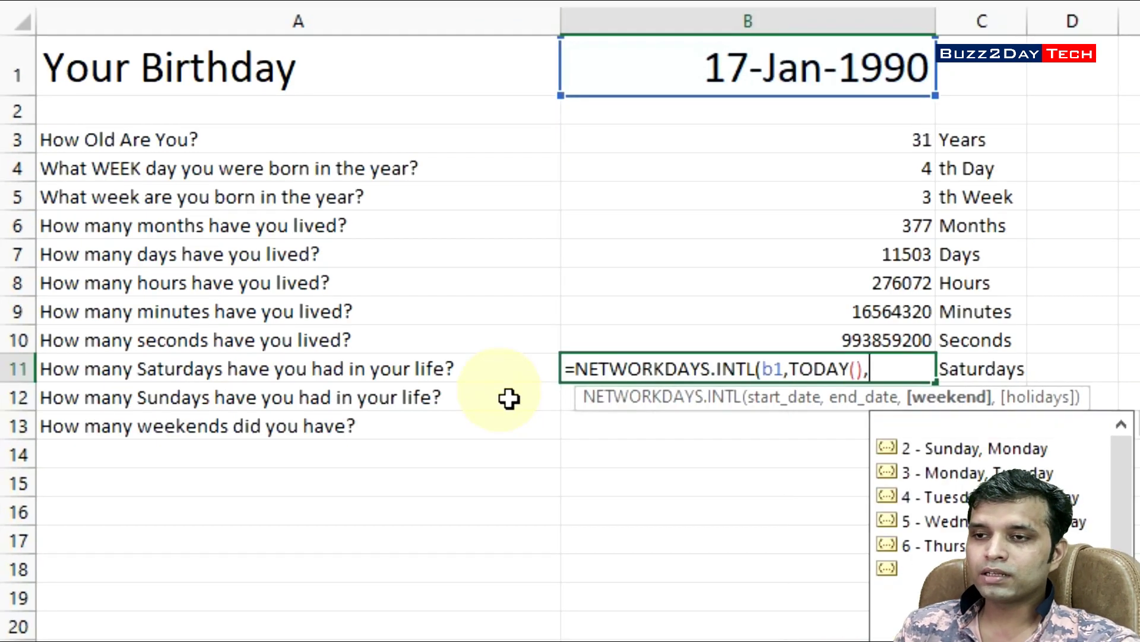
pyautogui.write('"')
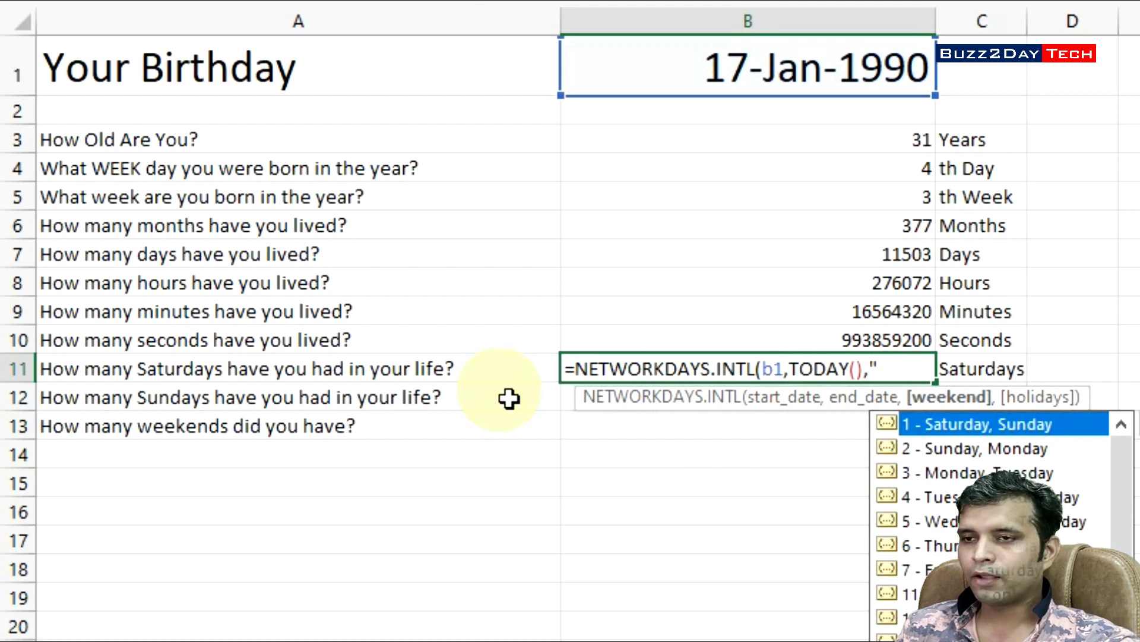
pyautogui.write('1111')
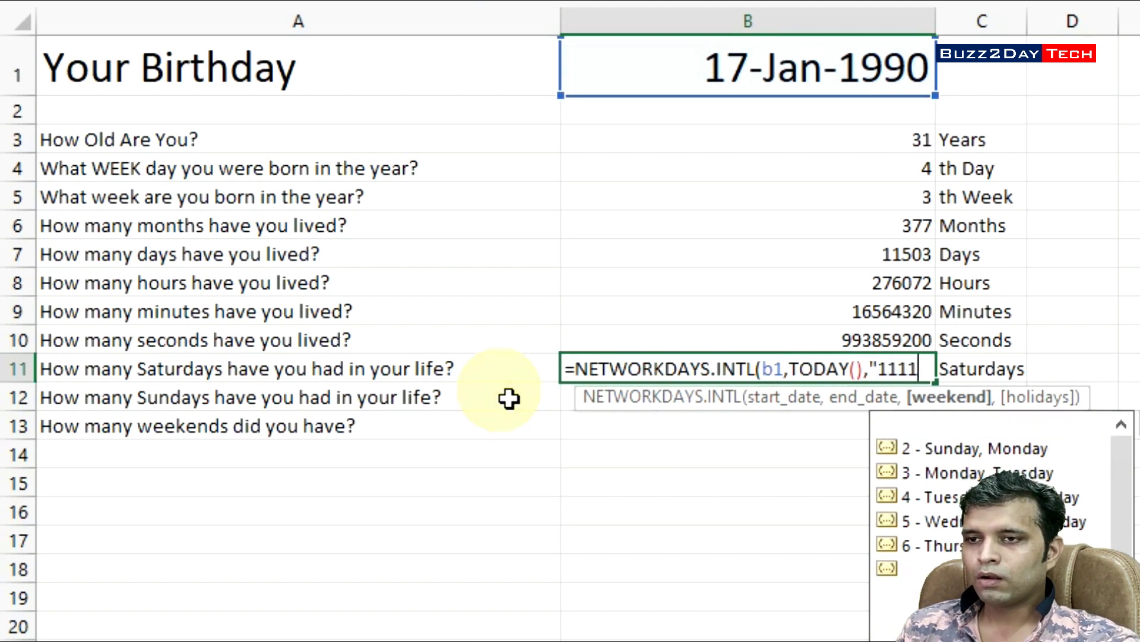
pyautogui.write('101')
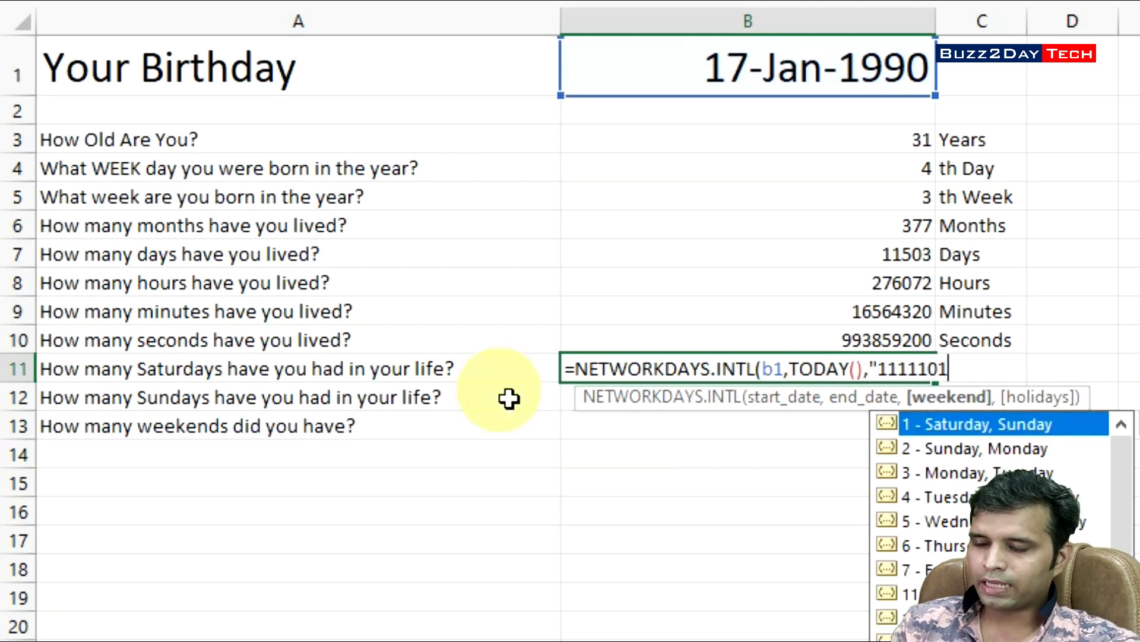
pyautogui.write('"')
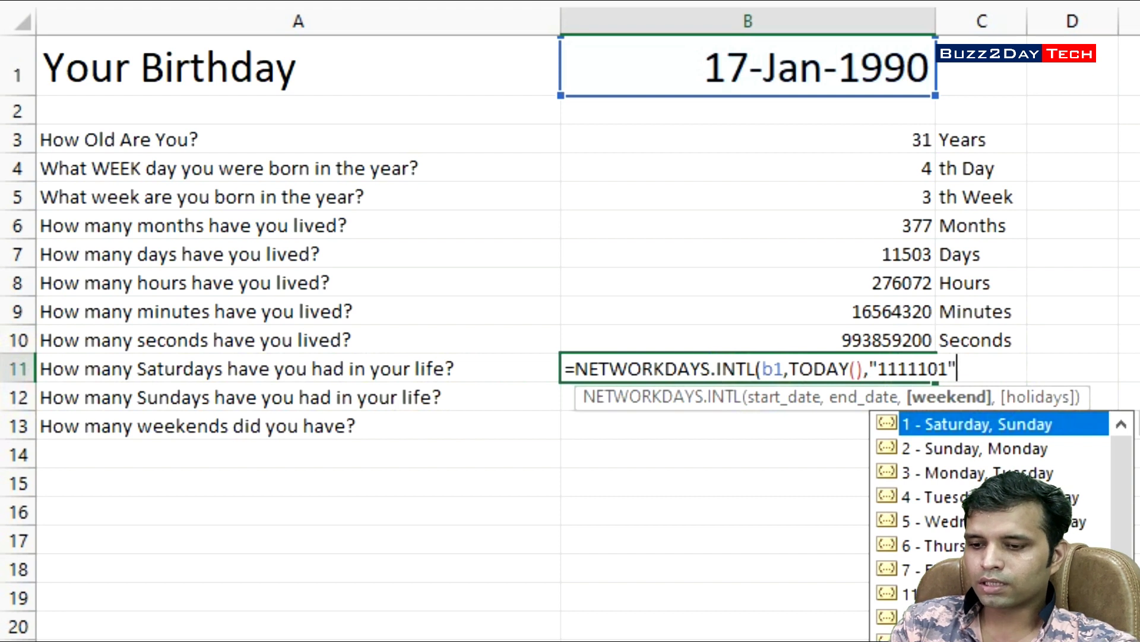
# - Close and commit the B11 Saturdays formula, which shows 1643
pyautogui.write(')')
pyautogui.press('Return')
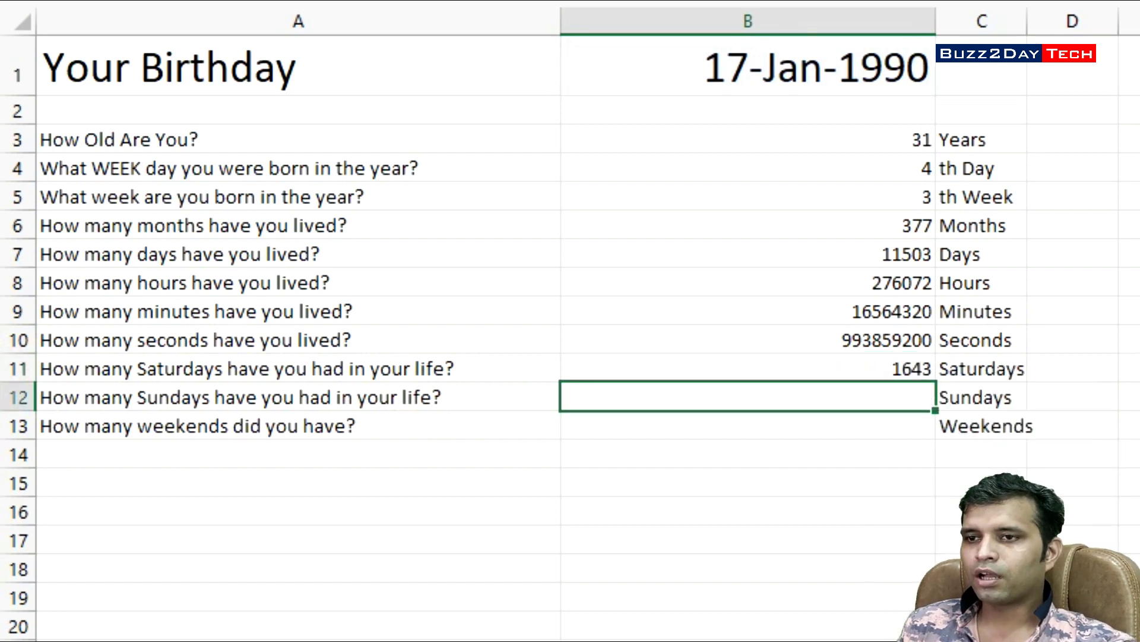
pyautogui.click(911, 376)
pyautogui.click(885, 399)
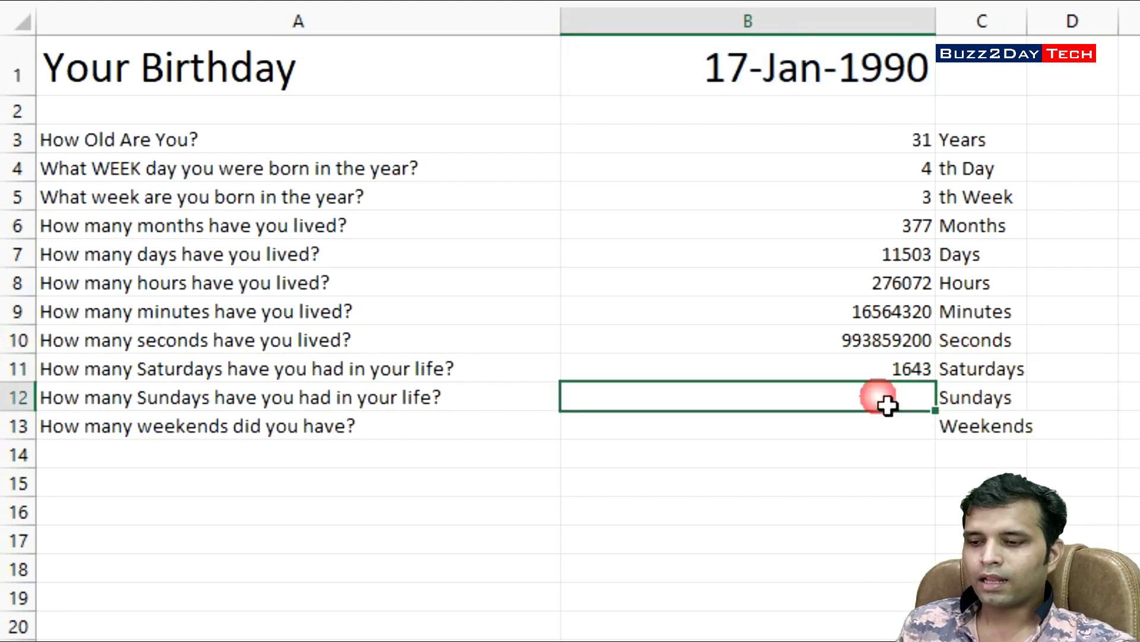
# - Enter =NETWORKDAYS.INTL(B1,TODAY(),"1111110") in B12 to count Sundays lived, giving 1643
pyautogui.write('=')
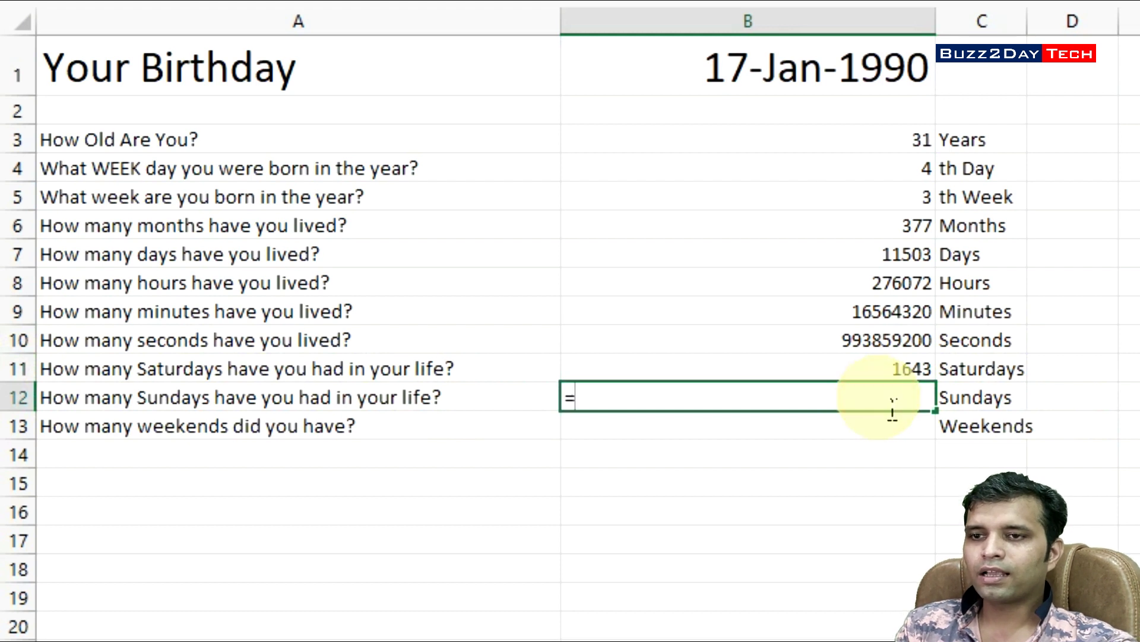
pyautogui.write('net')
pyautogui.press('Down')
pyautogui.press('Tab')
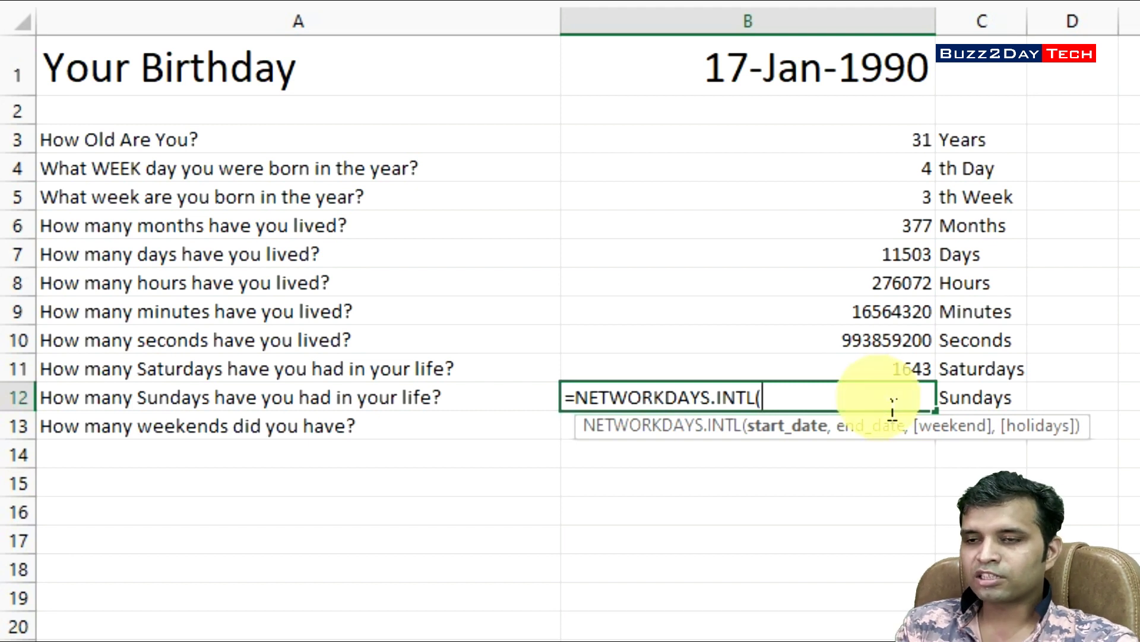
pyautogui.write('b1,')
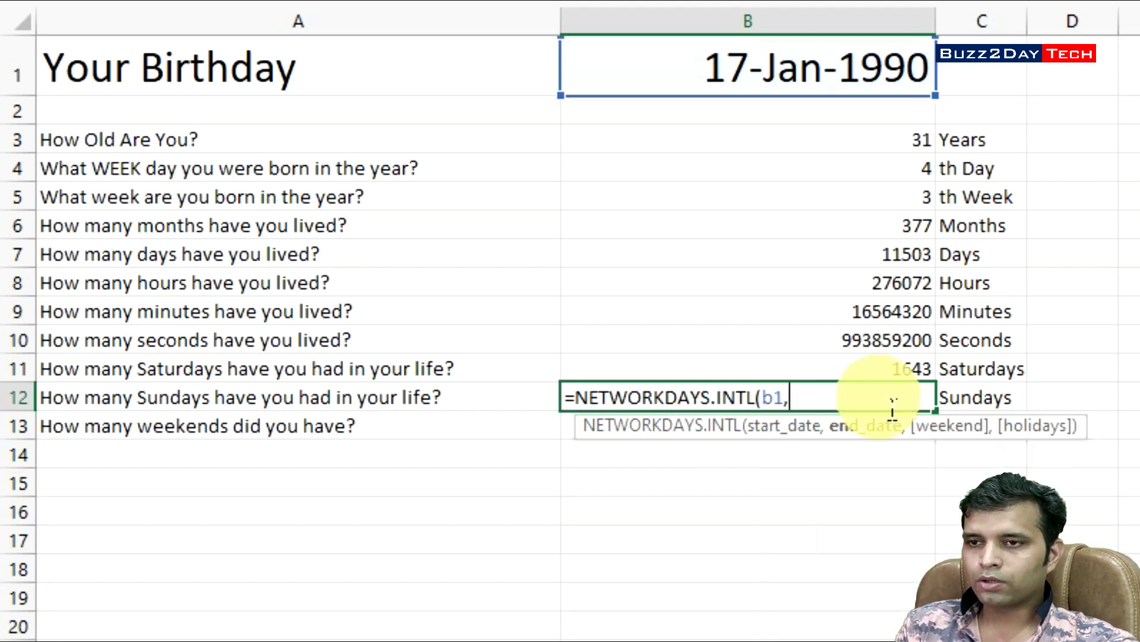
pyautogui.write('today')
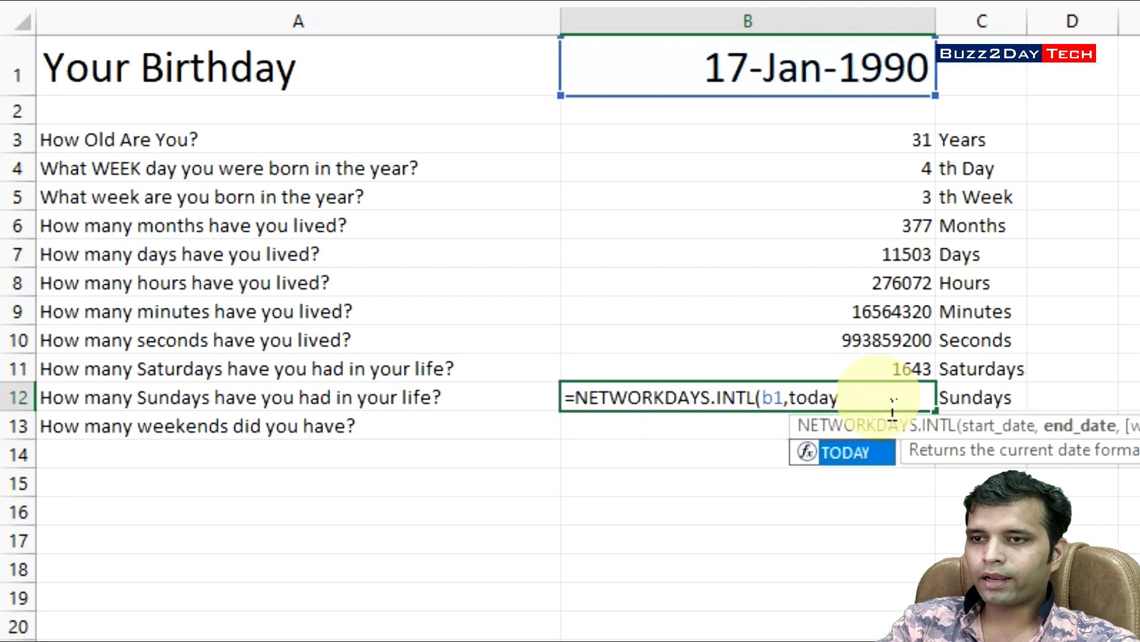
pyautogui.press('Tab')
pyautogui.write('(')
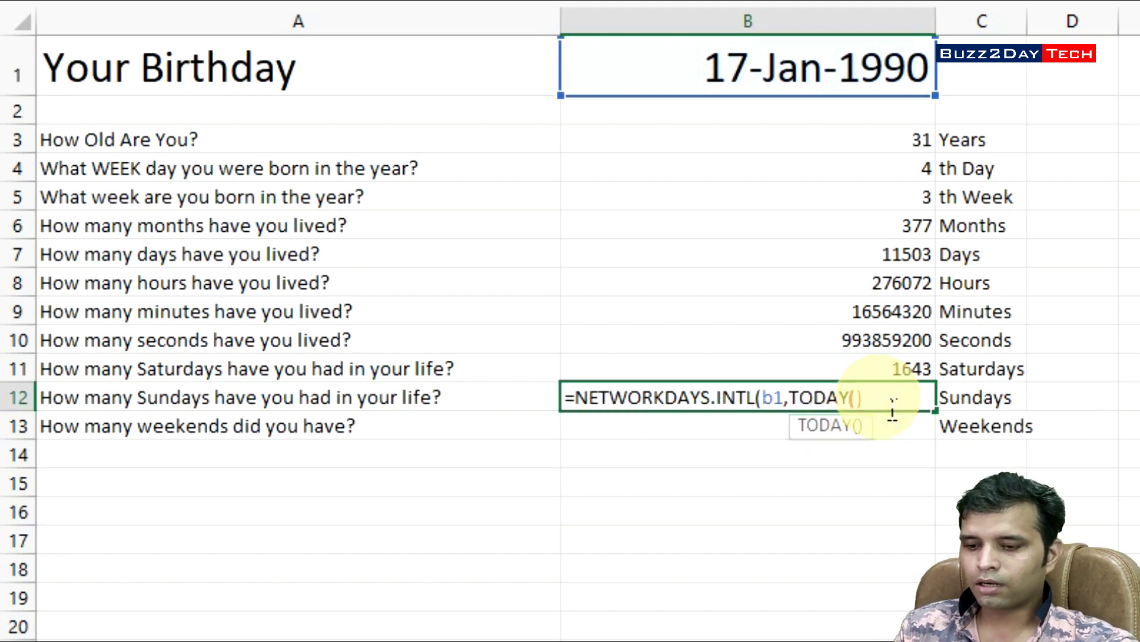
pyautogui.write('),')
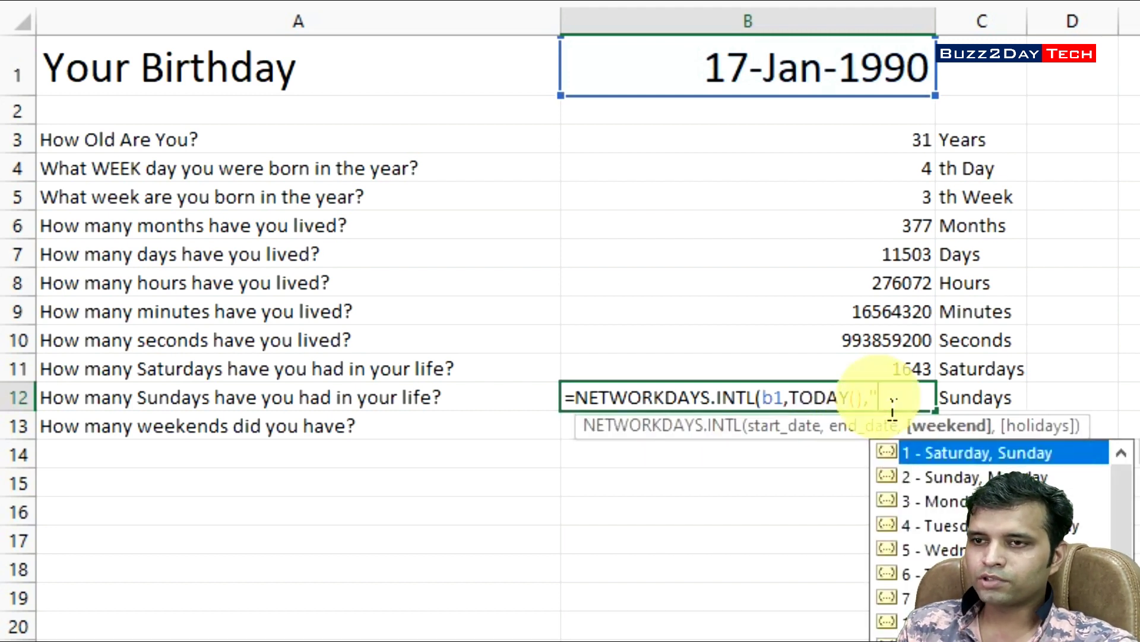
pyautogui.write('"')
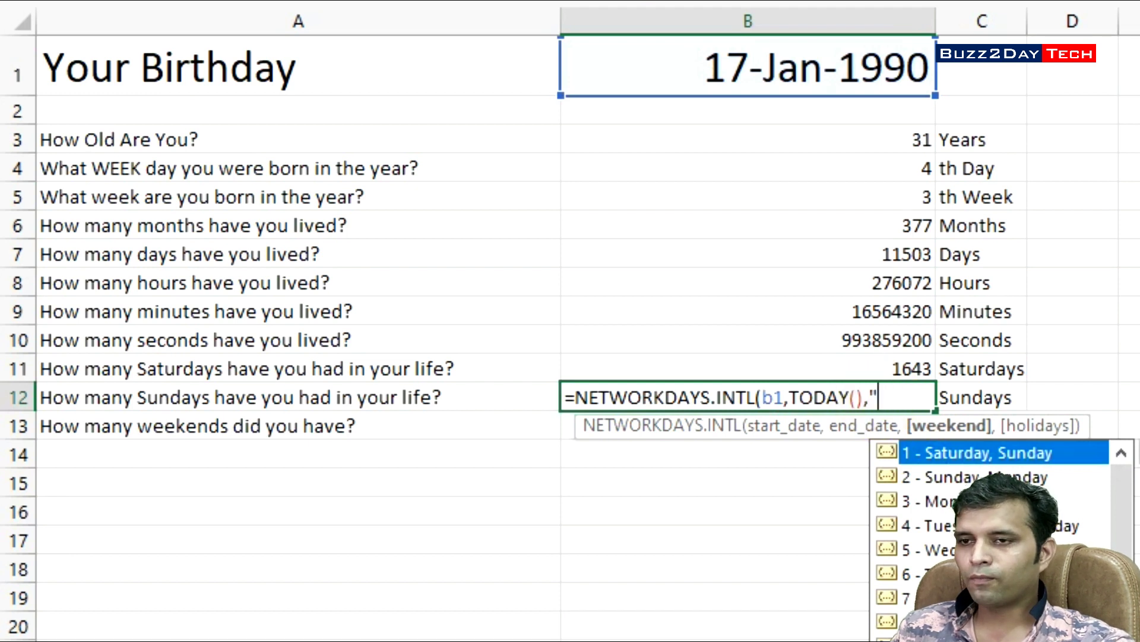
pyautogui.write('111')
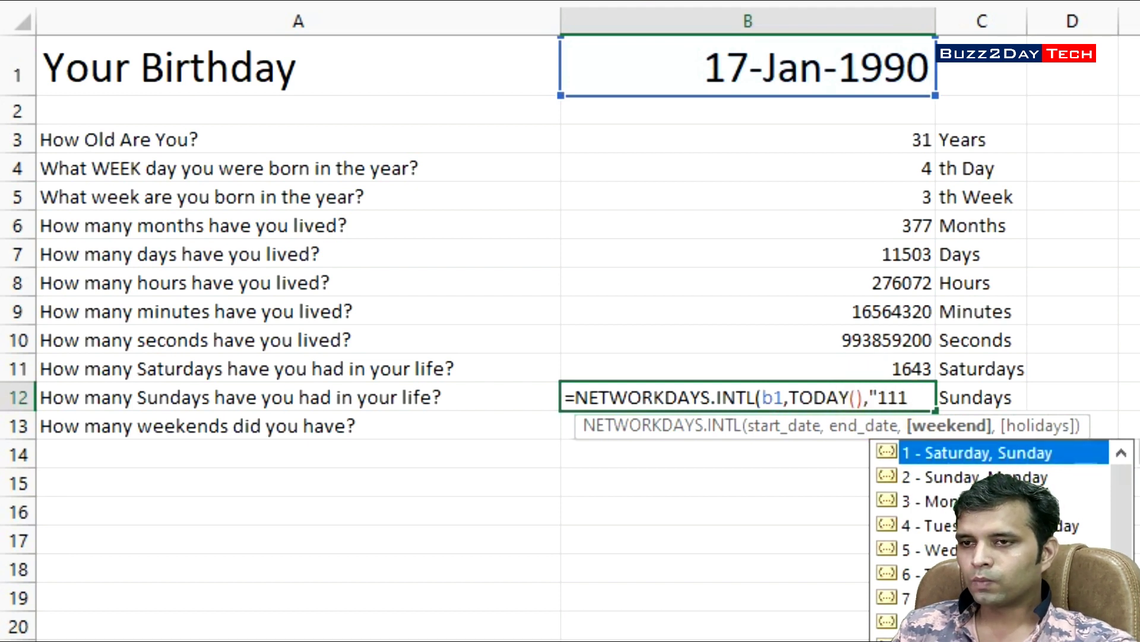
pyautogui.write('1110"')
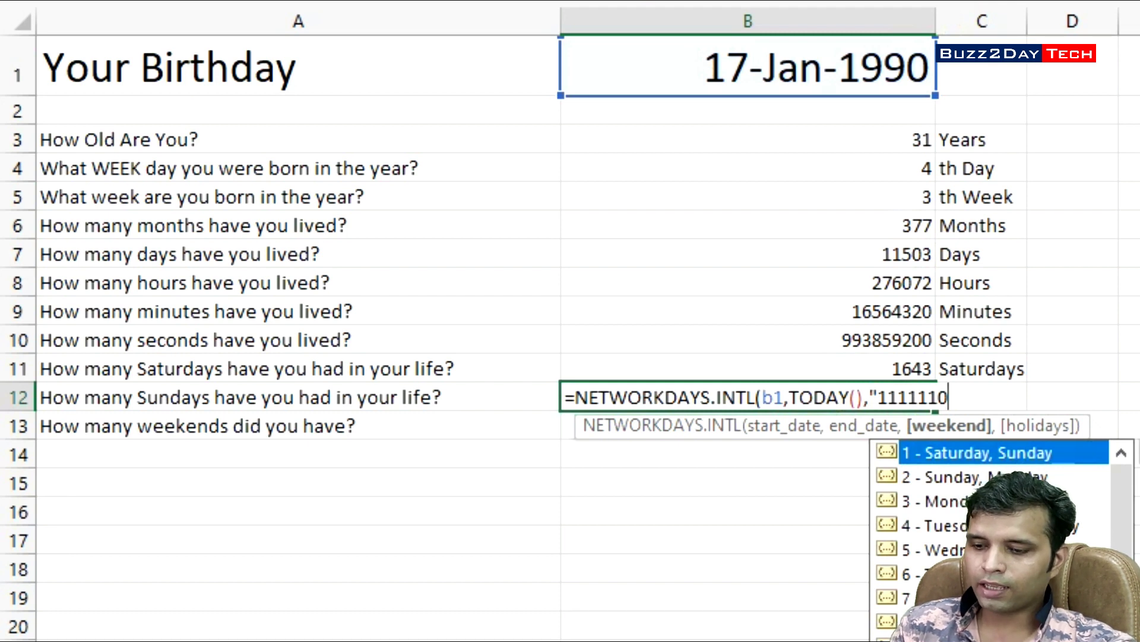
pyautogui.write(')')
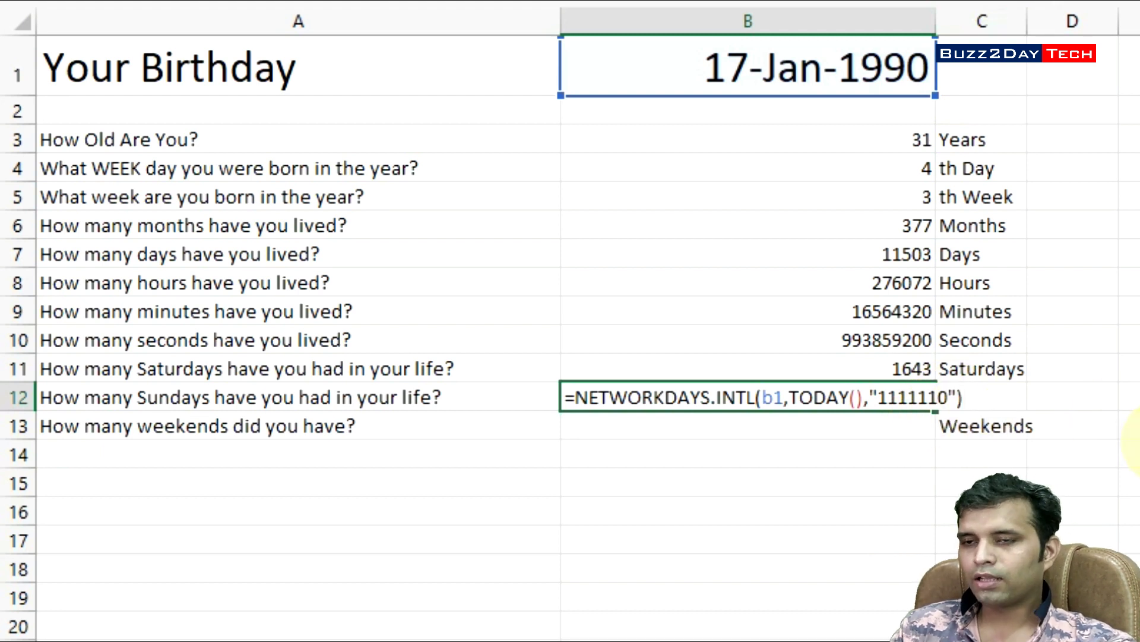
pyautogui.press('Return')
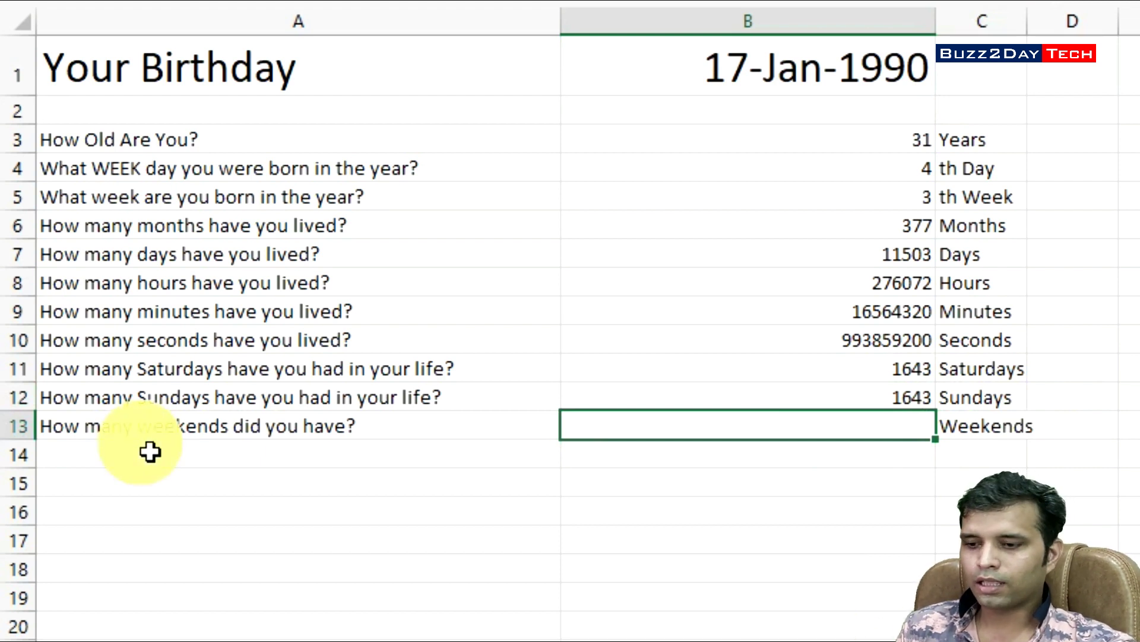
# - Enter =NETWORKDAYS.INTL(B1,TODAY(),"1111100") in B13, counting 3286 weekend days lived
pyautogui.write('=ne')
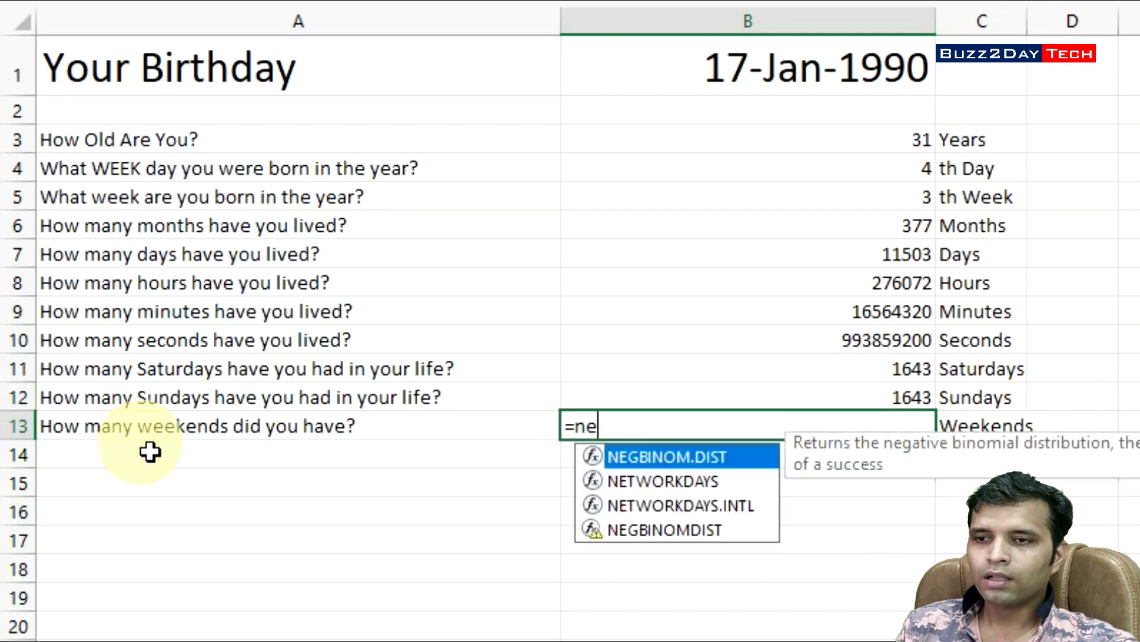
pyautogui.write('t')
pyautogui.press('Down')
pyautogui.press('Tab')
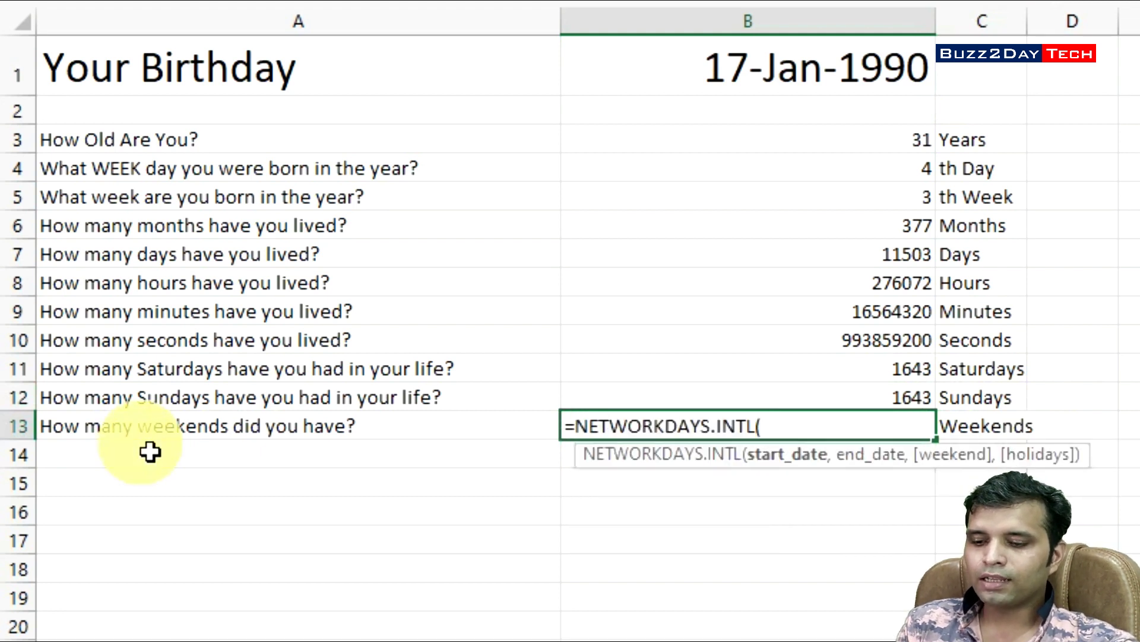
pyautogui.write('b1')
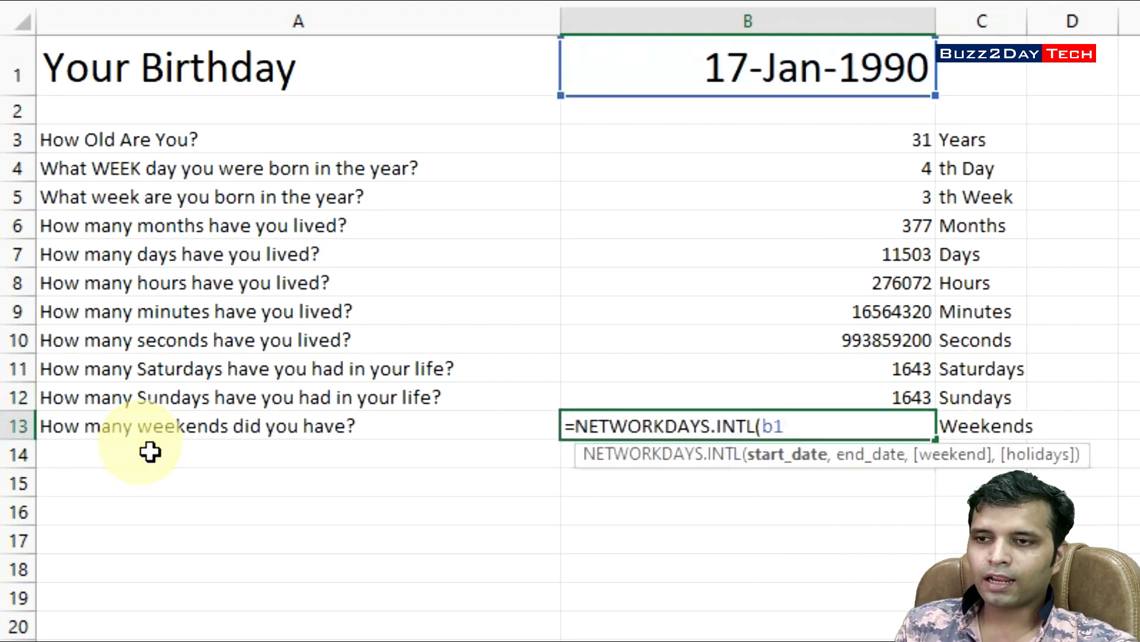
pyautogui.write(',tod')
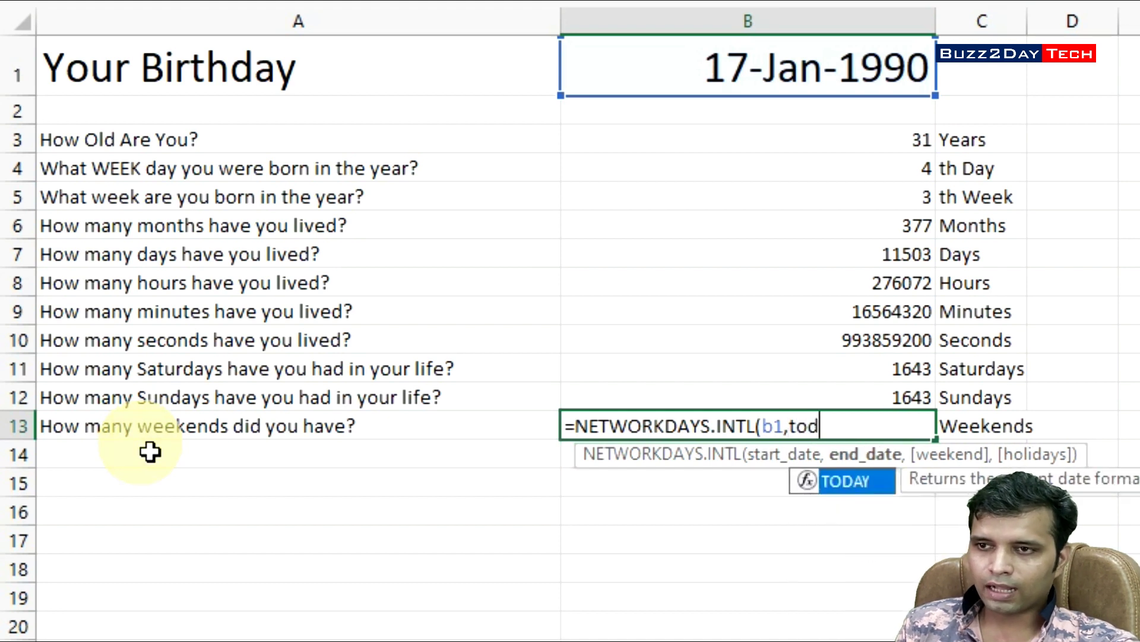
pyautogui.press('Tab')
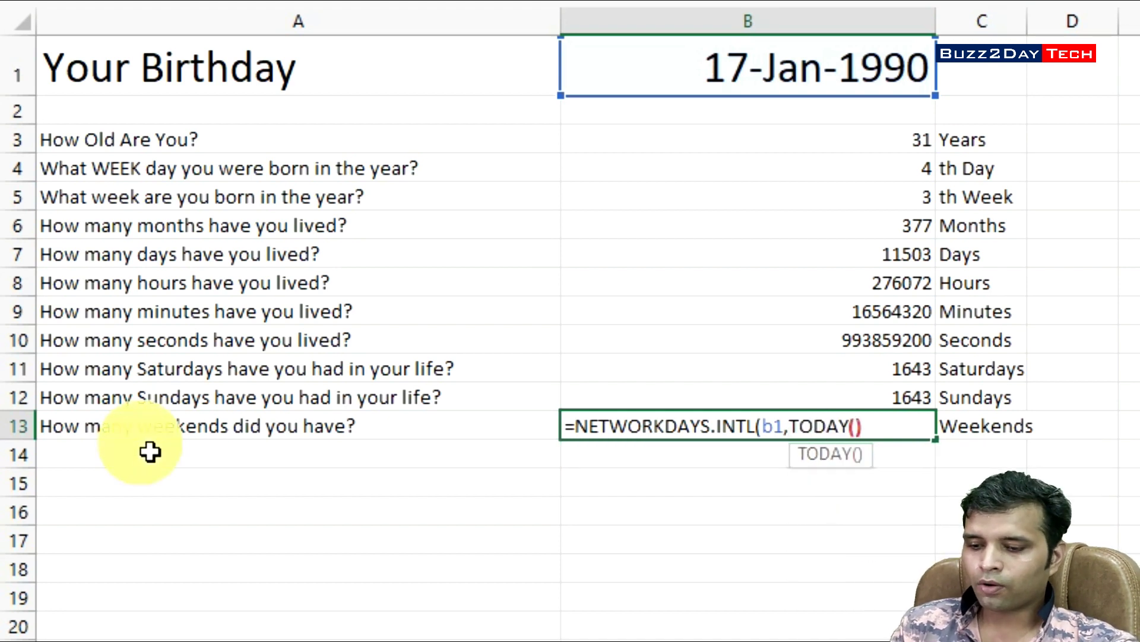
pyautogui.write(',"')
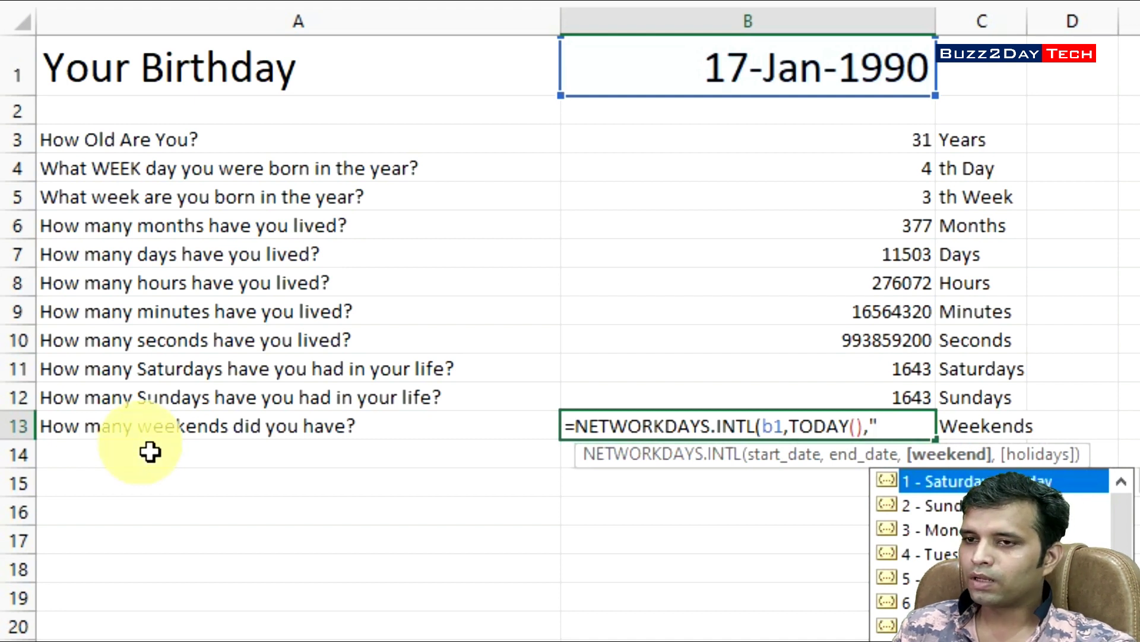
pyautogui.write('11111')
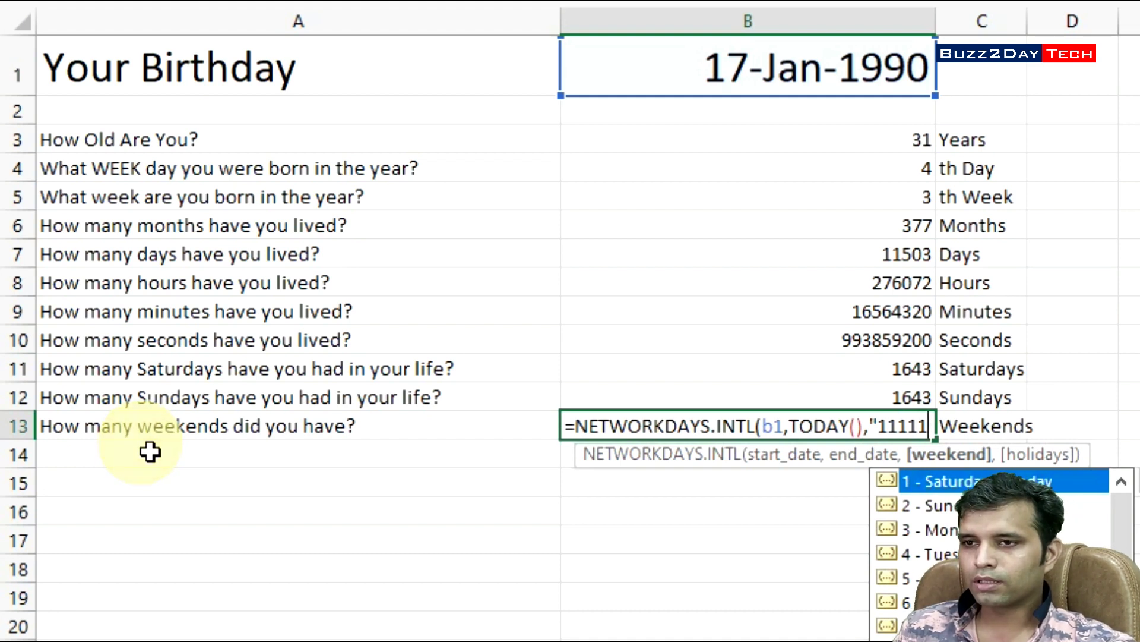
pyautogui.write('00"')
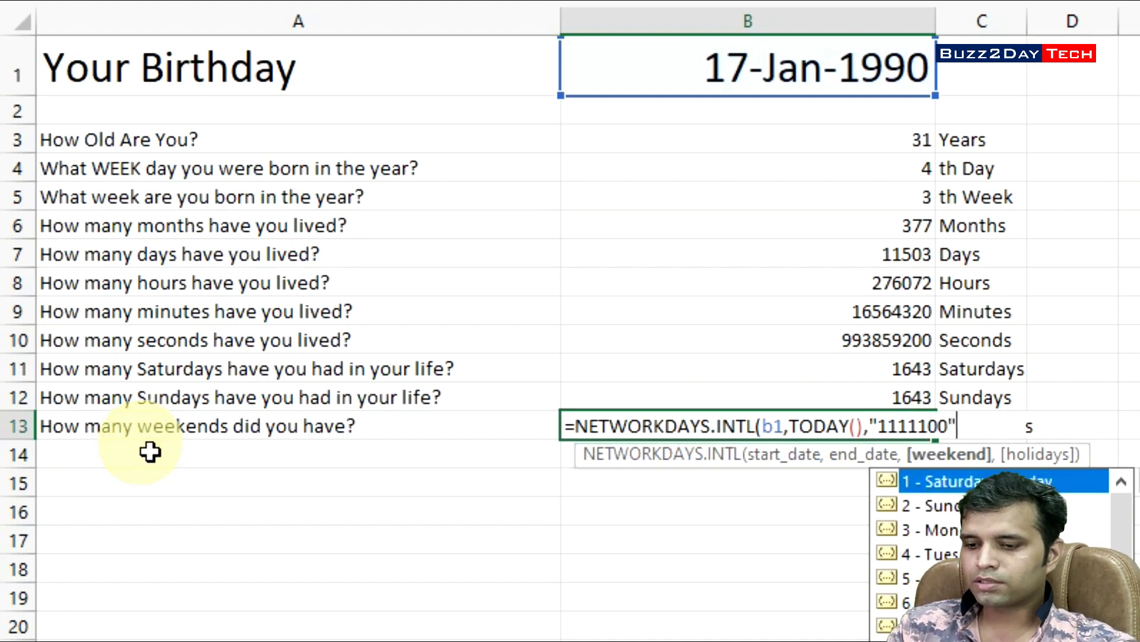
pyautogui.write(')')
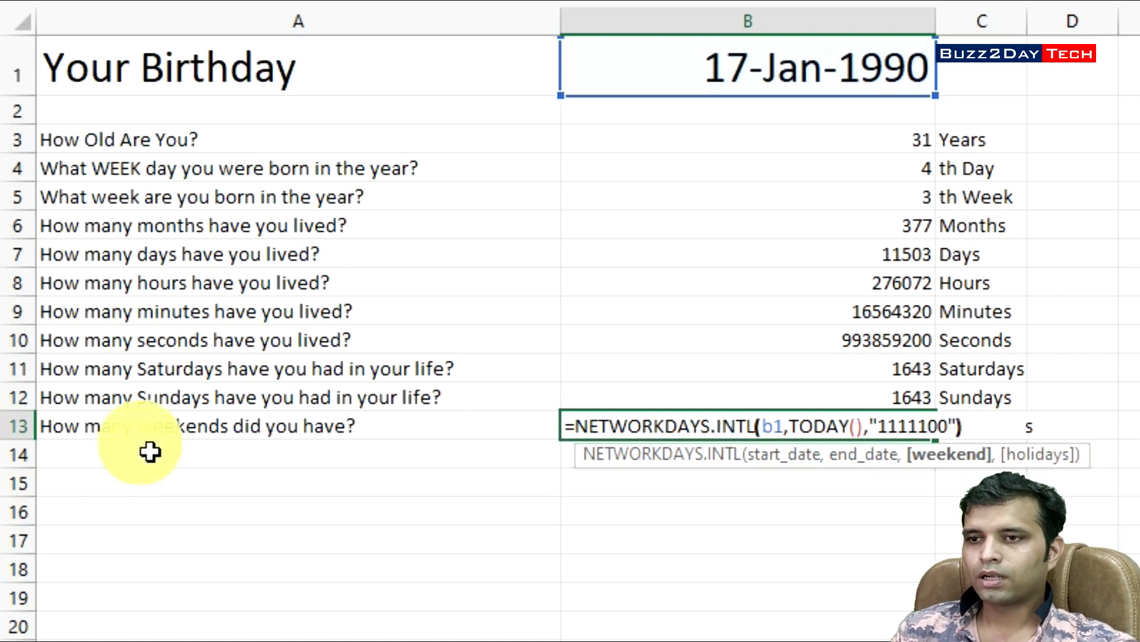
pyautogui.press('Return')
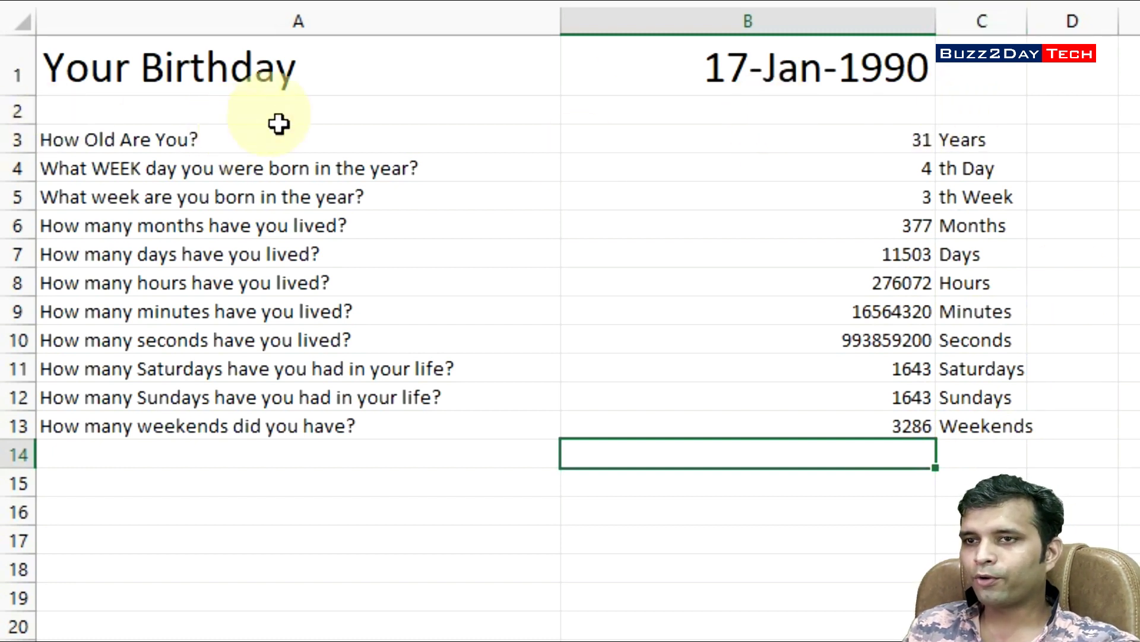
# - Select the answers in B3:B13, then the birth date cell B1
pyautogui.click(810, 72)
pyautogui.click(873, 144)
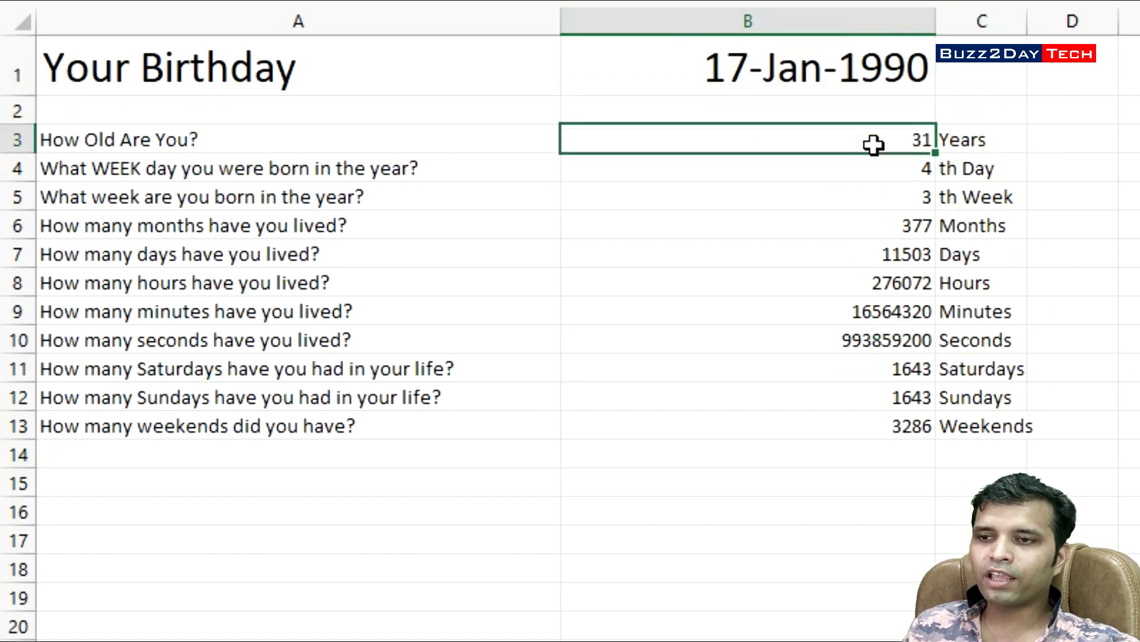
pyautogui.moveTo(873, 144); pyautogui.dragTo(861, 425)
pyautogui.click(798, 67)
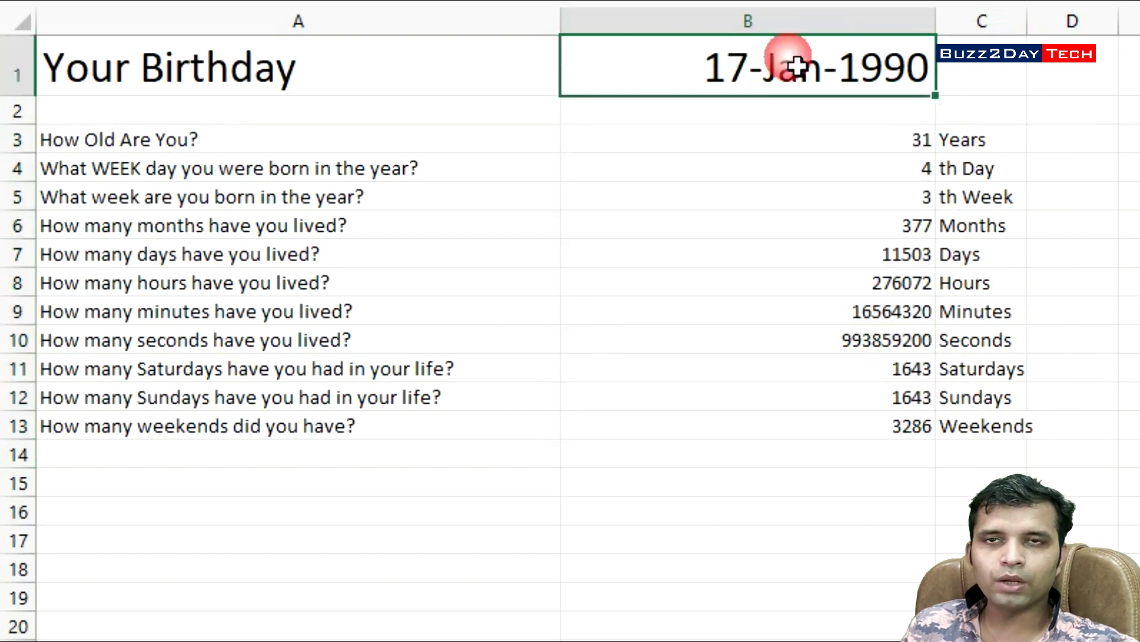
# - Change the birth date in B1 to 5/12/1994 (12-May-1994)
pyautogui.hotkey('ctrl', 'z')
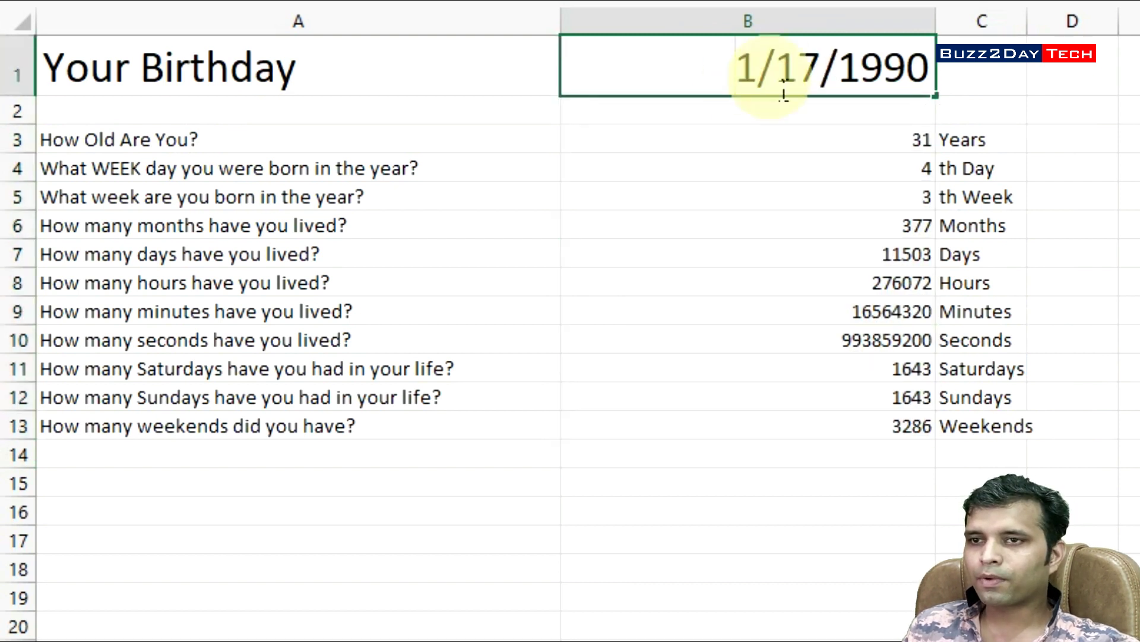
pyautogui.doubleClick(737, 75)
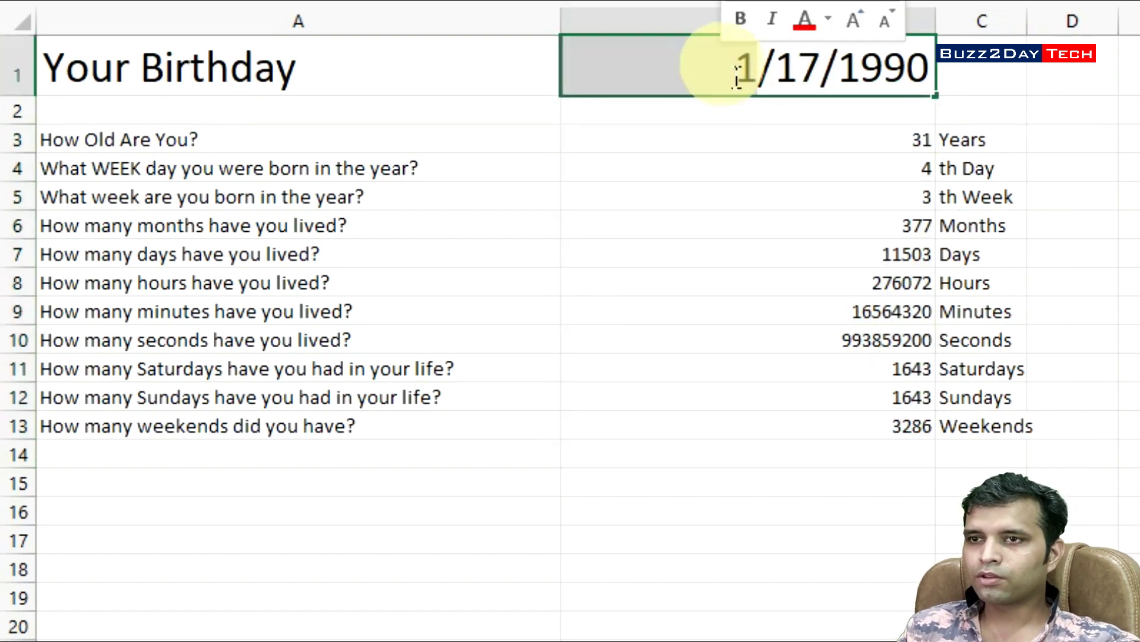
pyautogui.write('5')
pyautogui.press('Right')
pyautogui.hotkey('shift', 'Right')
pyautogui.hotkey('shift', 'Right')
pyautogui.write('12')
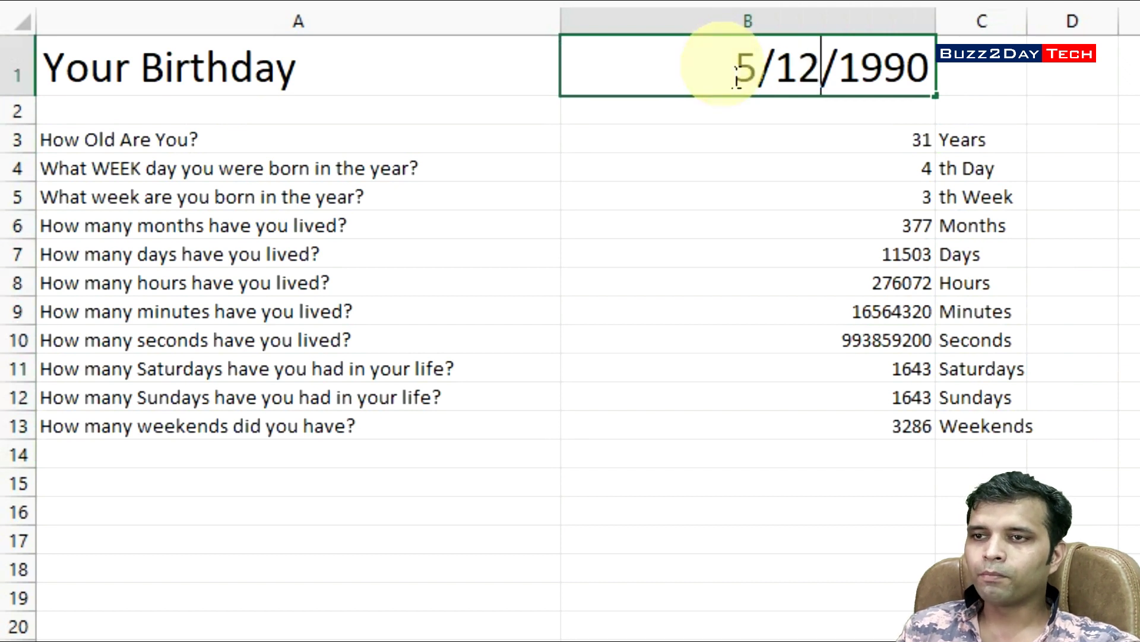
pyautogui.press('Right')
pyautogui.press('Right')
pyautogui.press('Right')
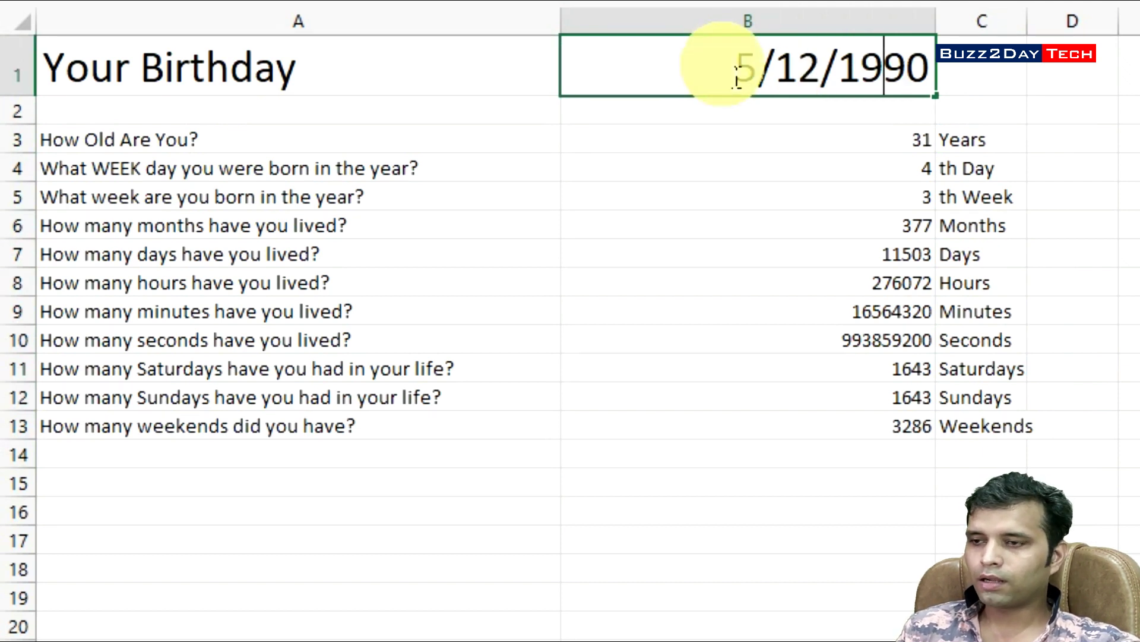
pyautogui.press('Right')
pyautogui.press('Right')
pyautogui.press('BackSpace')
pyautogui.write('4')
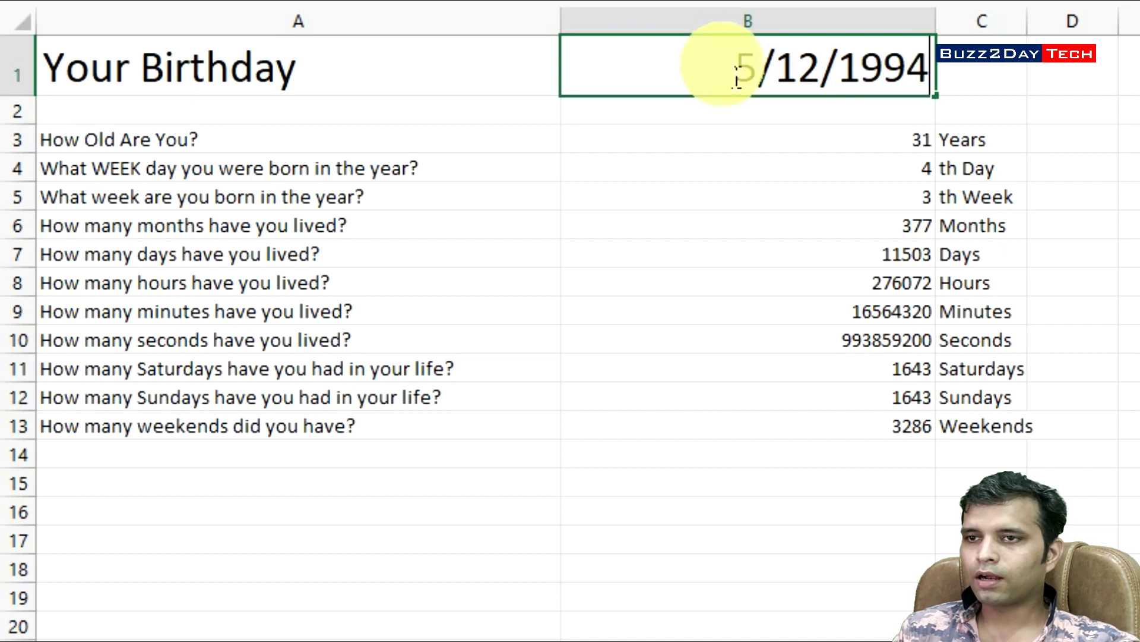
pyautogui.press('Return')
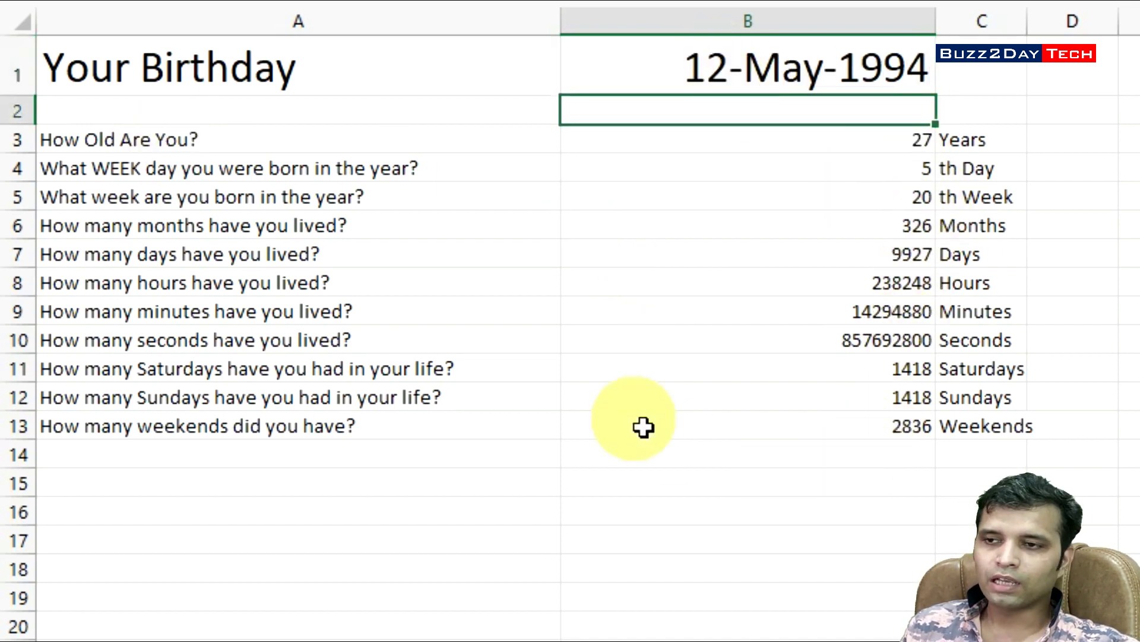
# - Select the question-and-answer table A3:C13 to review the recalculated answers, then deselect it
pyautogui.click(1024, 436)
pyautogui.hotkey('ctrl', 'shift', 'Up')
pyautogui.hotkey('ctrl', 'shift', 'Left')
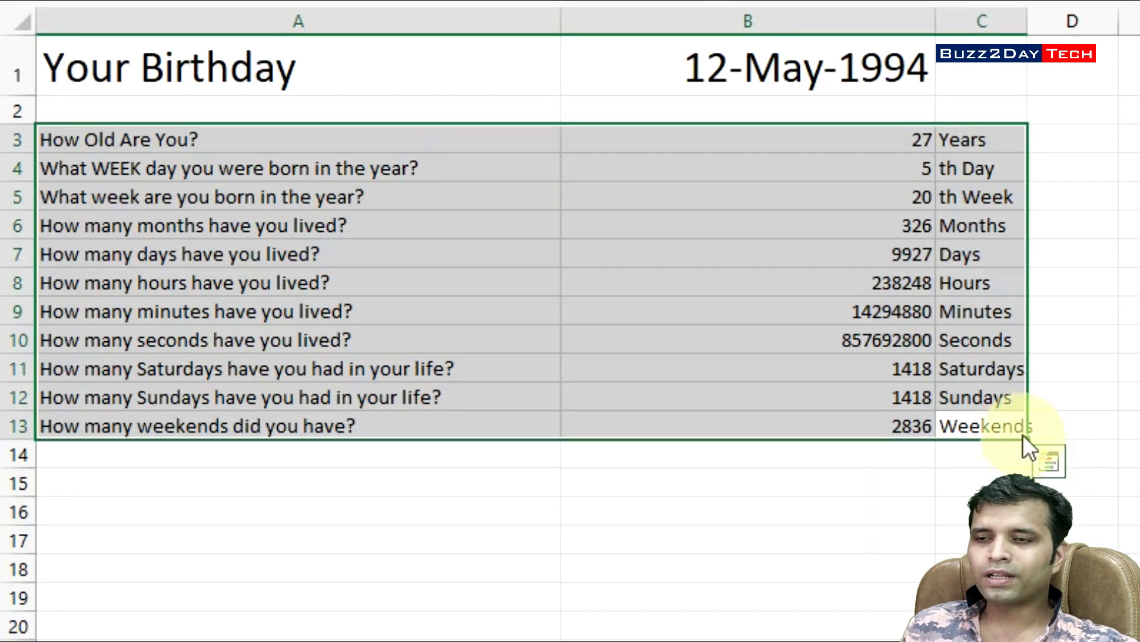
pyautogui.click(1016, 428)
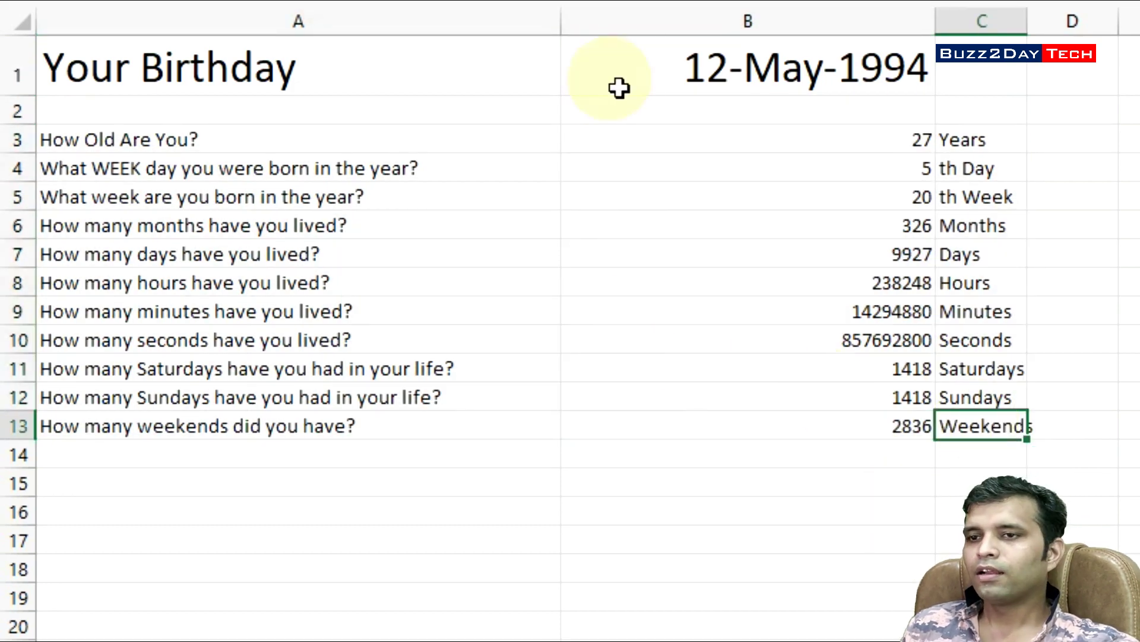